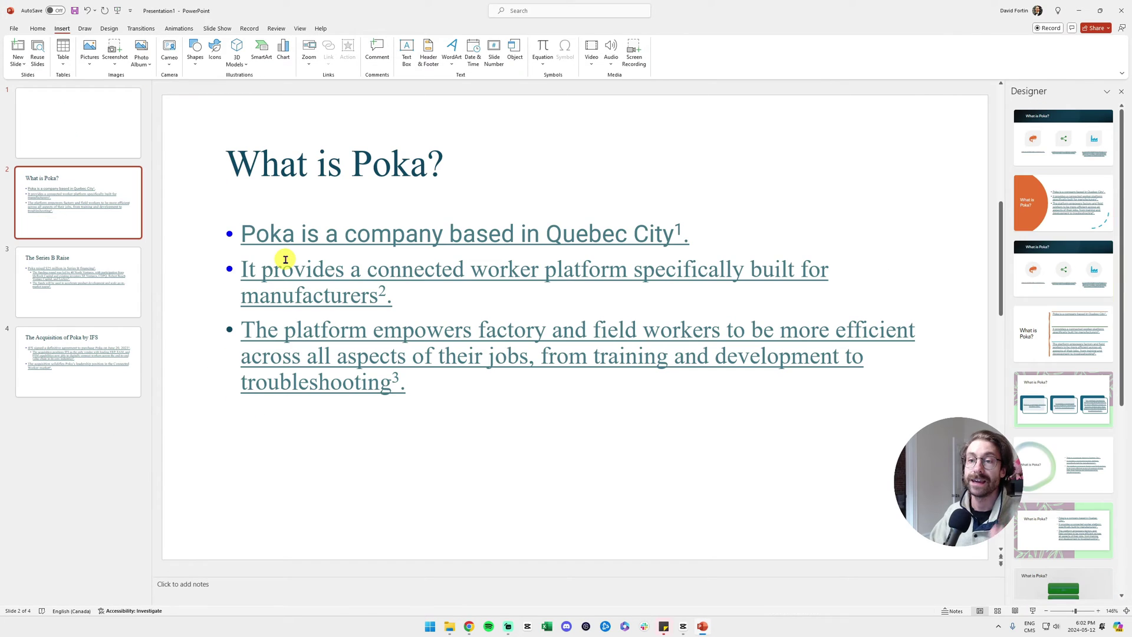
# Show The Series B Raise slide, then switch to the Copilot chat in Chrome.
pyautogui.click(114, 275)
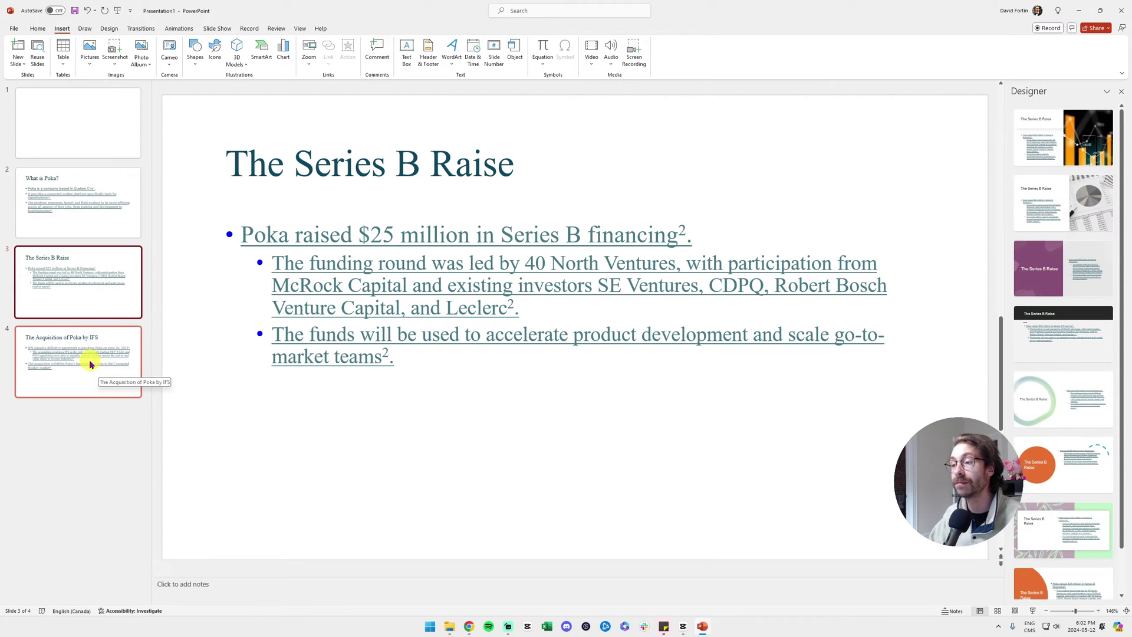
pyautogui.click(469, 627)
pyautogui.click(336, 442)
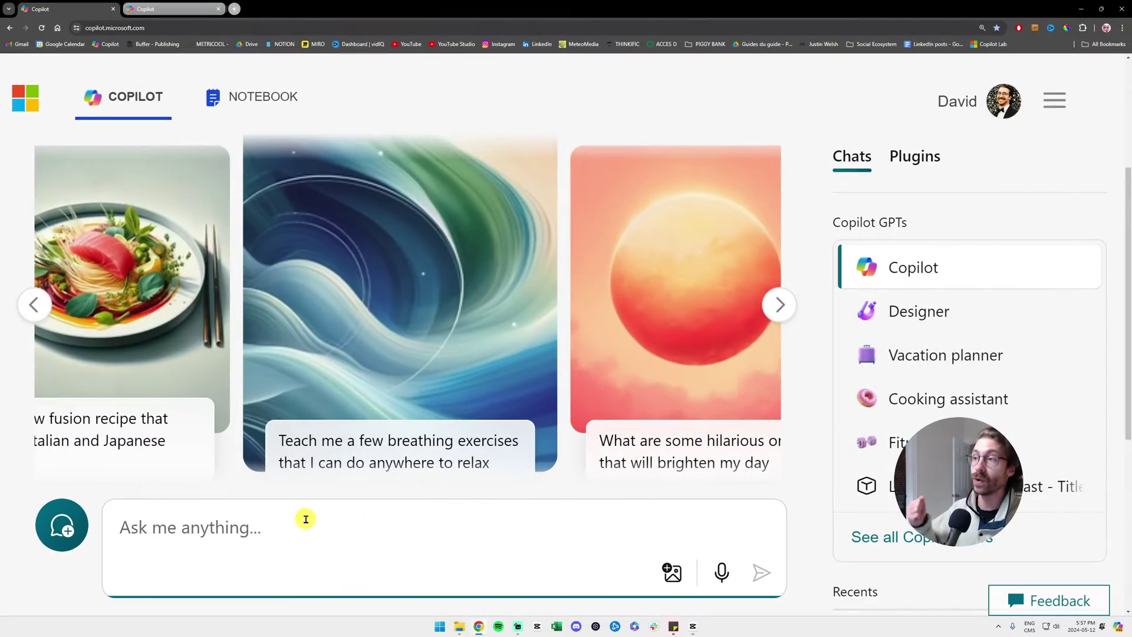
pyautogui.write('C')
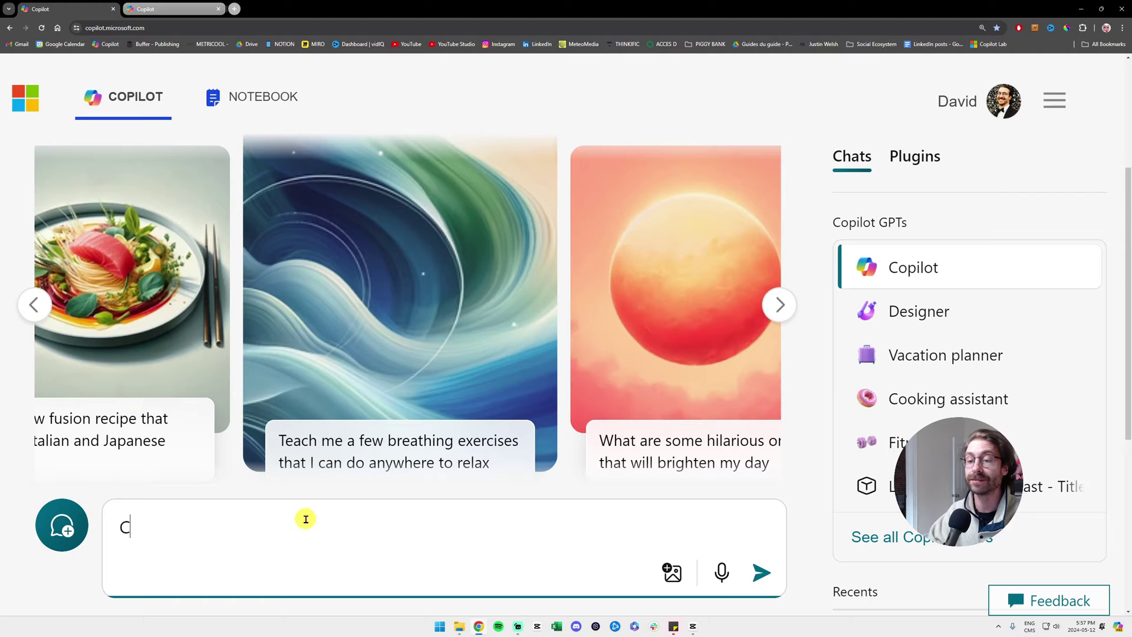
pyautogui.write('an you hel')
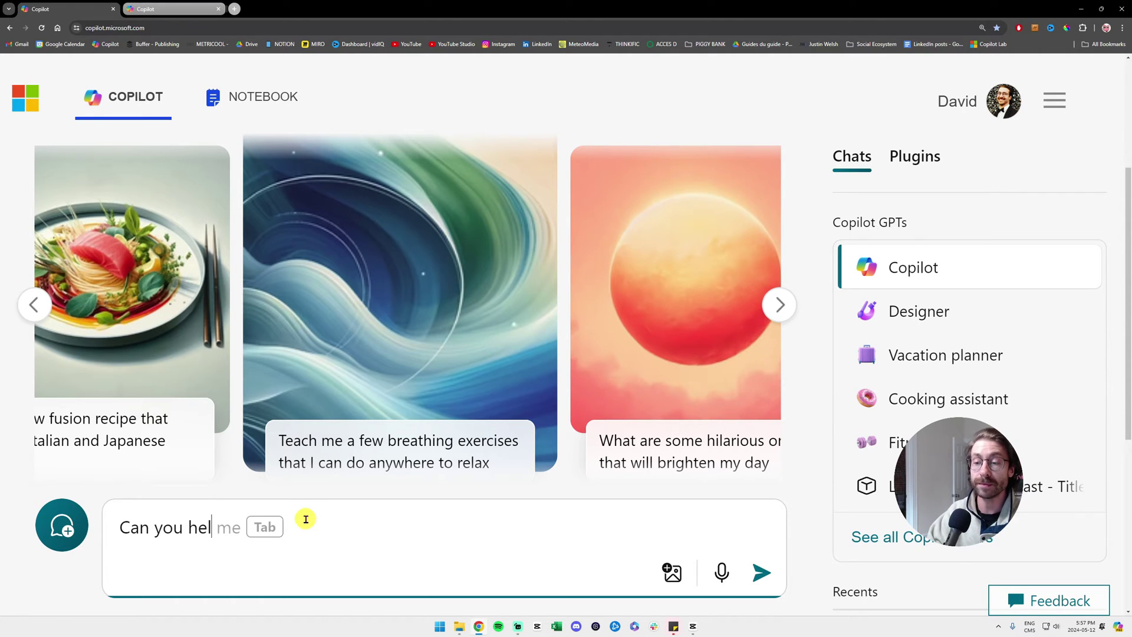
pyautogui.write('p me make a presentation')
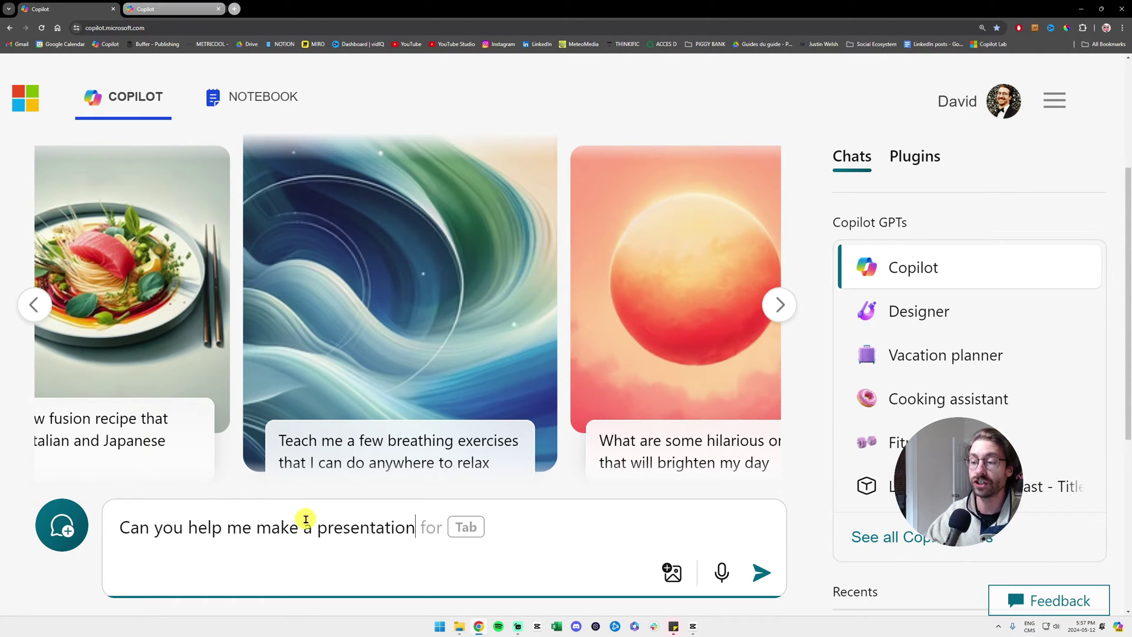
pyautogui.write('. I want to use the W')
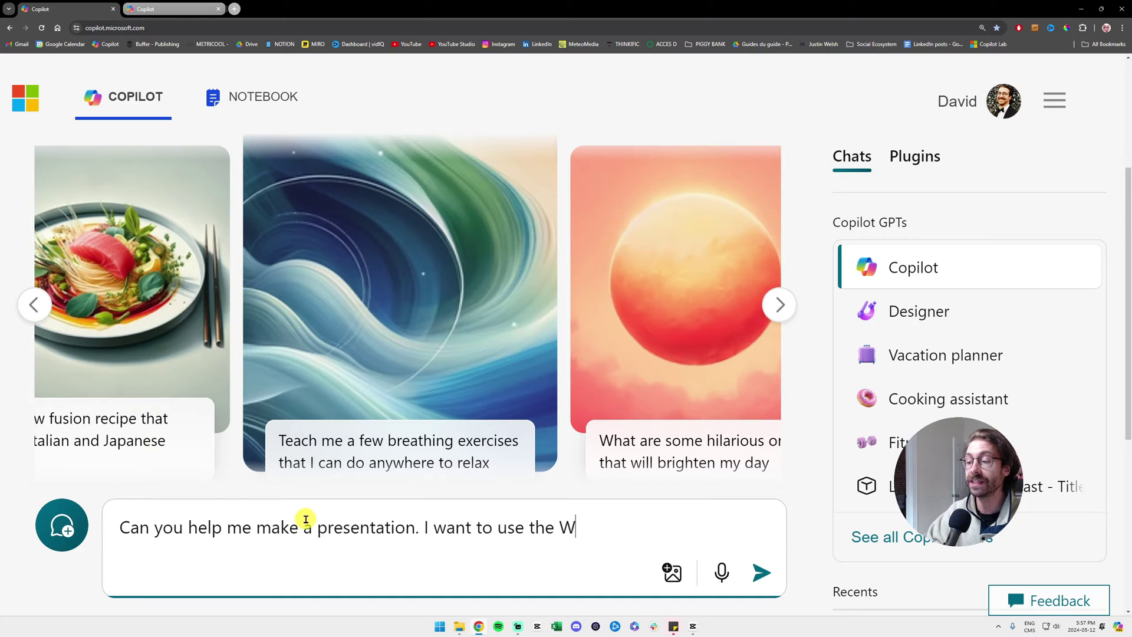
pyautogui.write('ord outline feature.')
# Draft the prompt's opening: an accountant's Poka acquisition presentation outline, heading and first topic lines.
pyautogui.hotkey('shift', 'Return')
pyautogui.hotkey('shift', 'Return')
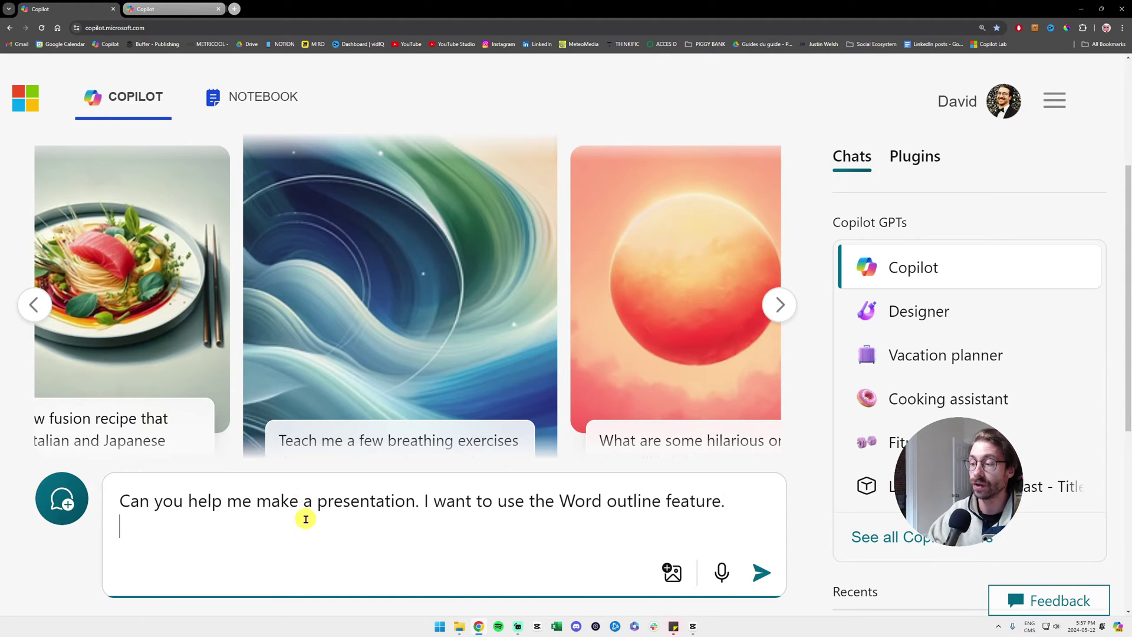
pyautogui.write('My presentation should')
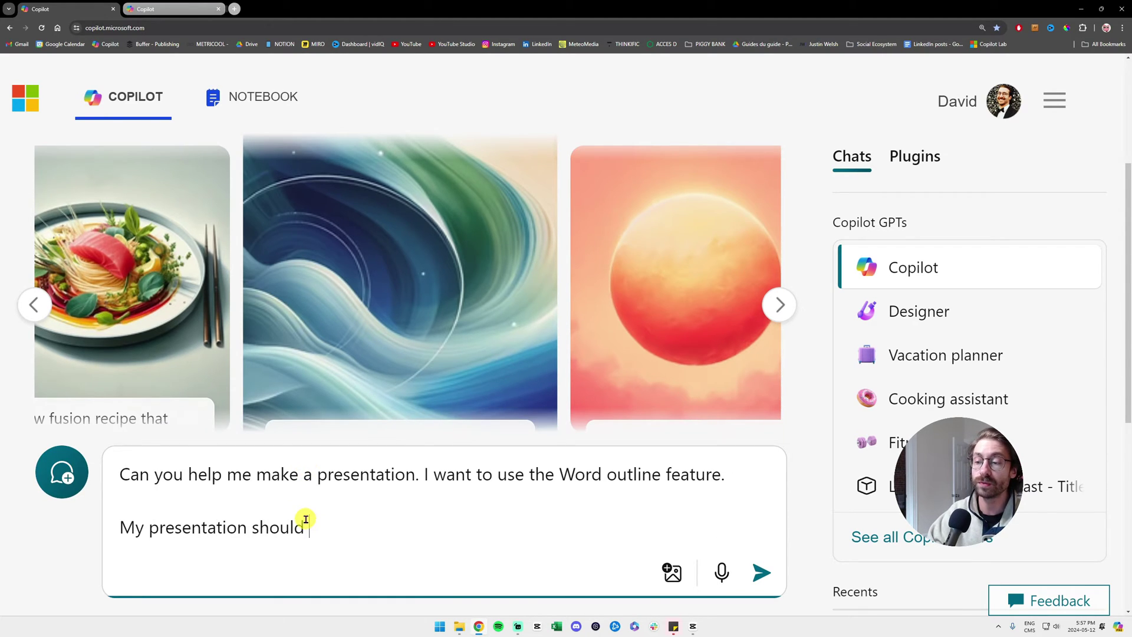
pyautogui.write(' be about the following')
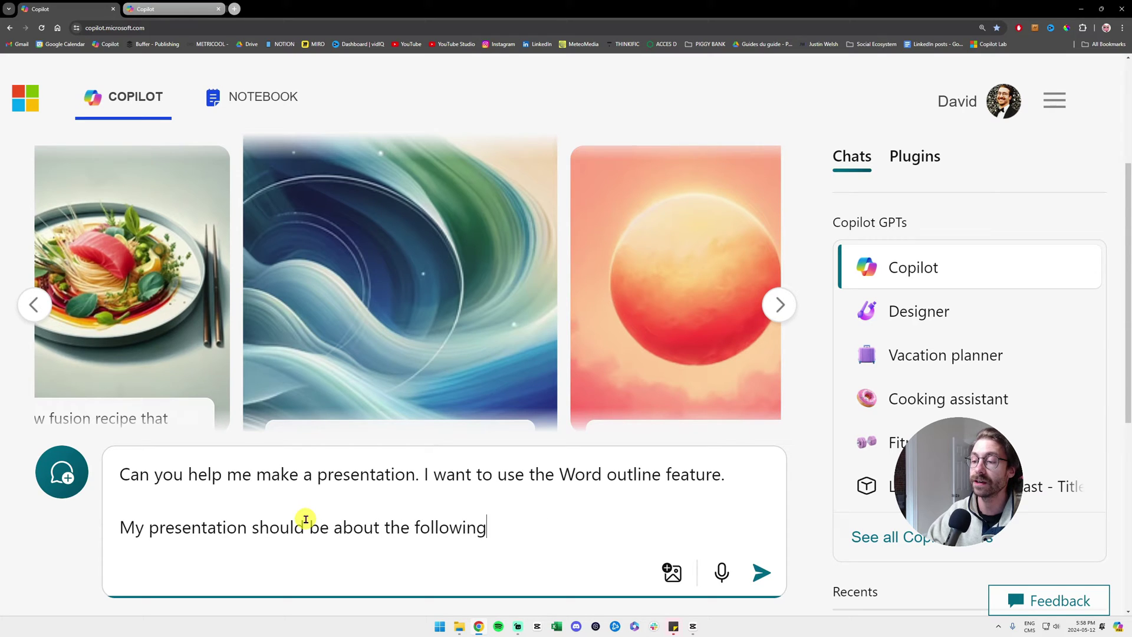
pyautogui.write(' to')
pyautogui.press('BackSpace')
pyautogui.press('BackSpace')
pyautogui.write('pic:')
pyautogui.hotkey('shift', 'Return')
pyautogui.hotkey('shift', 'Return')
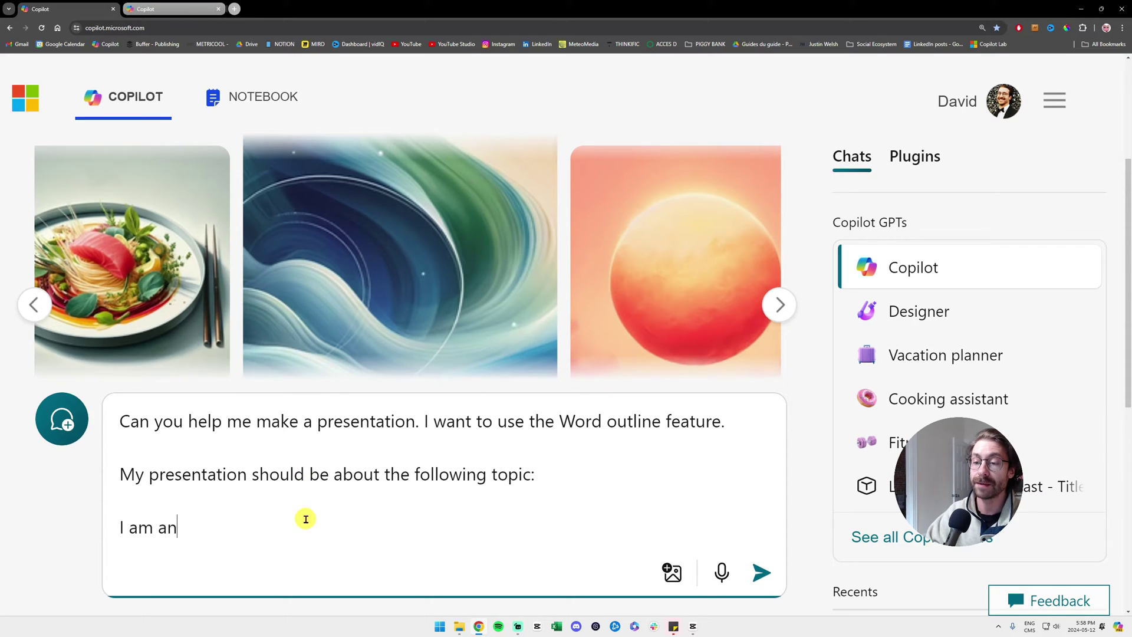
pyautogui.write('accountant and I want')
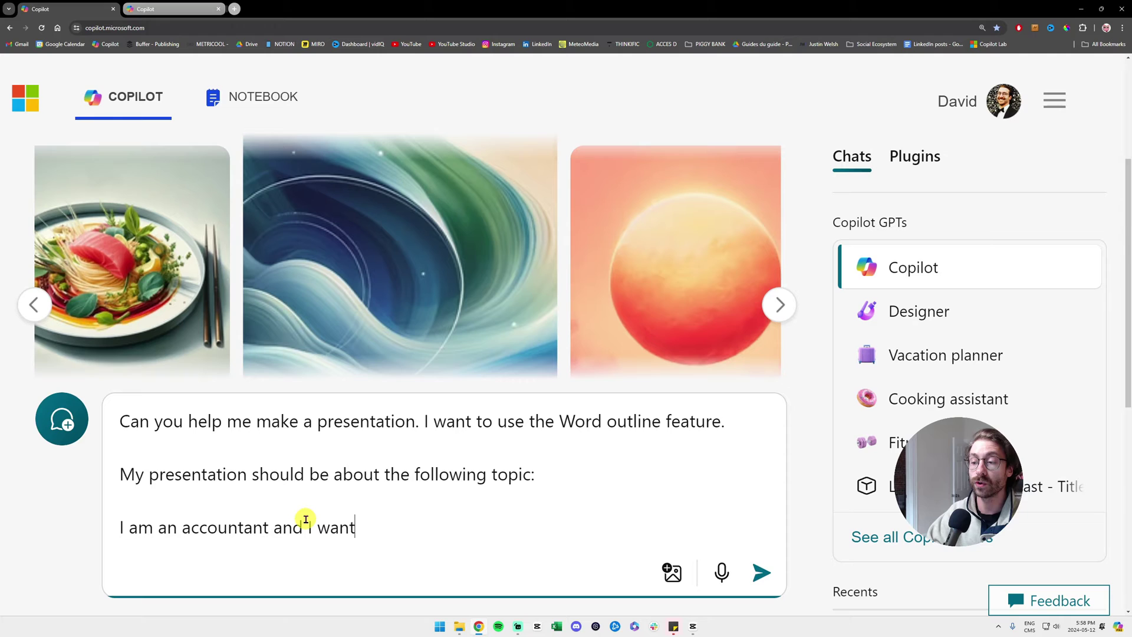
pyautogui.write(' to make a presentation ')
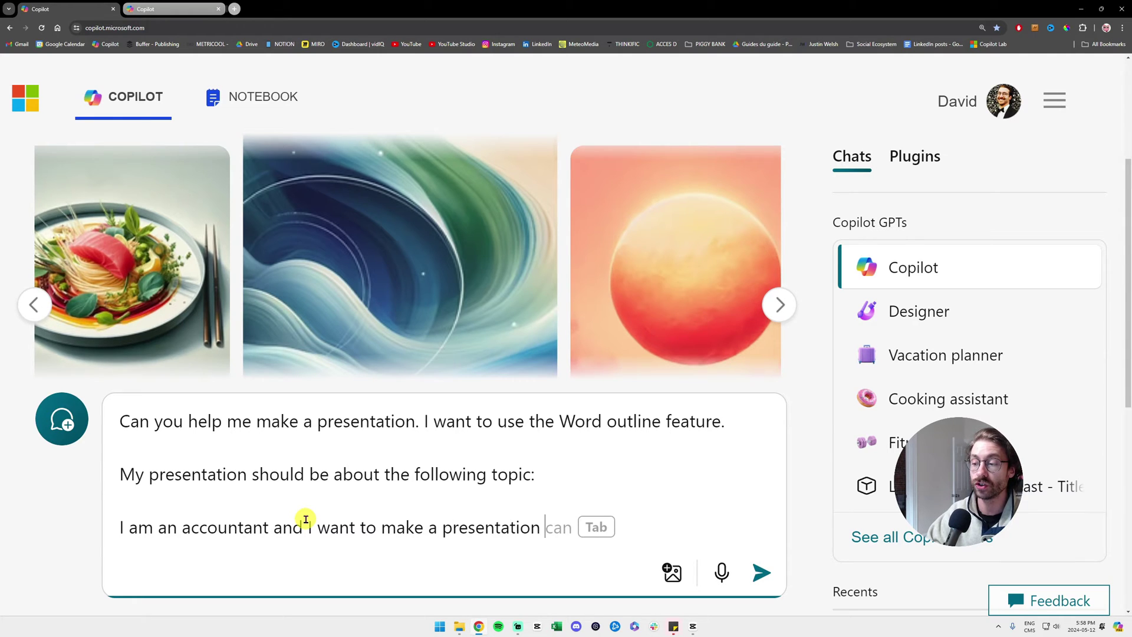
pyautogui.write('on Poka Ac')
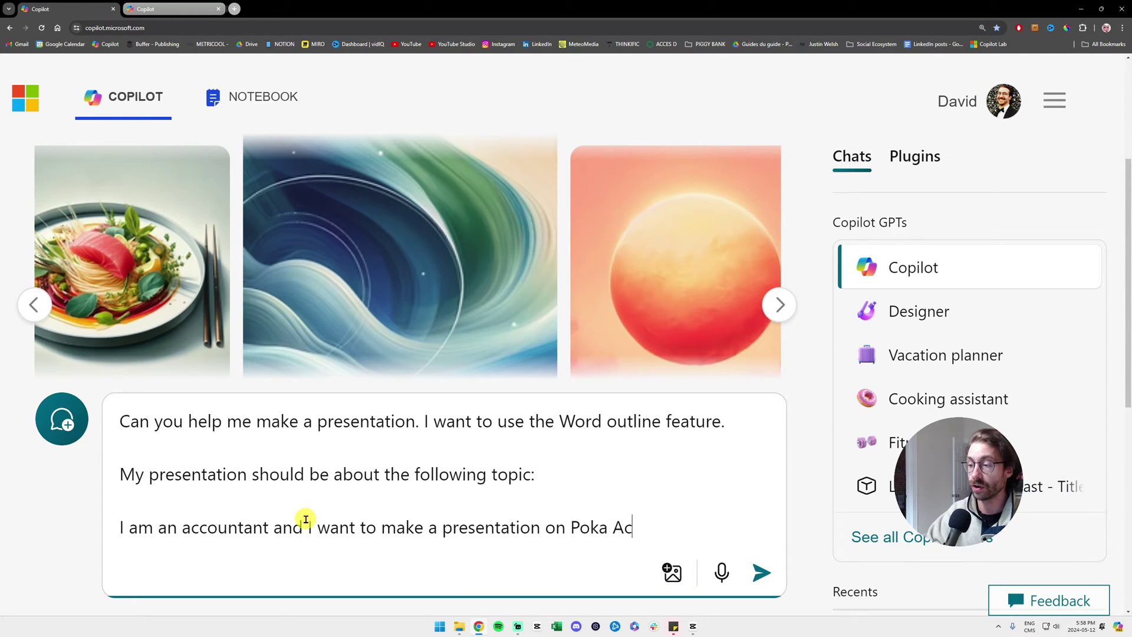
pyautogui.write('quisition.')
pyautogui.hotkey('shift', 'Return')
pyautogui.hotkey('shift', 'Return')
pyautogui.write('The poka a')
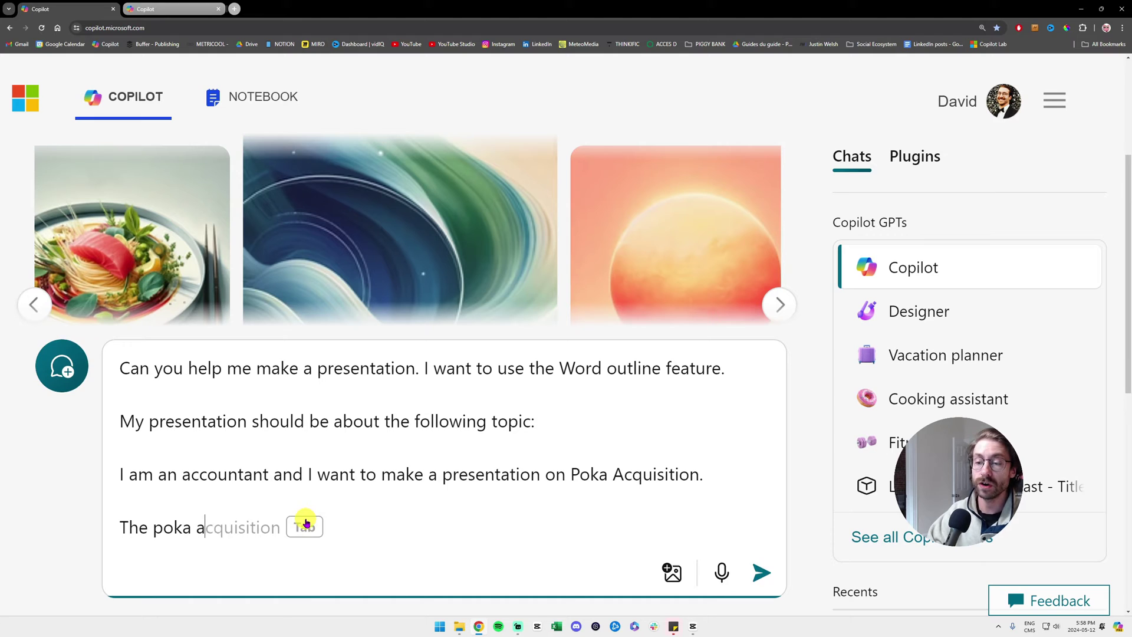
pyautogui.write('cquisiton should c')
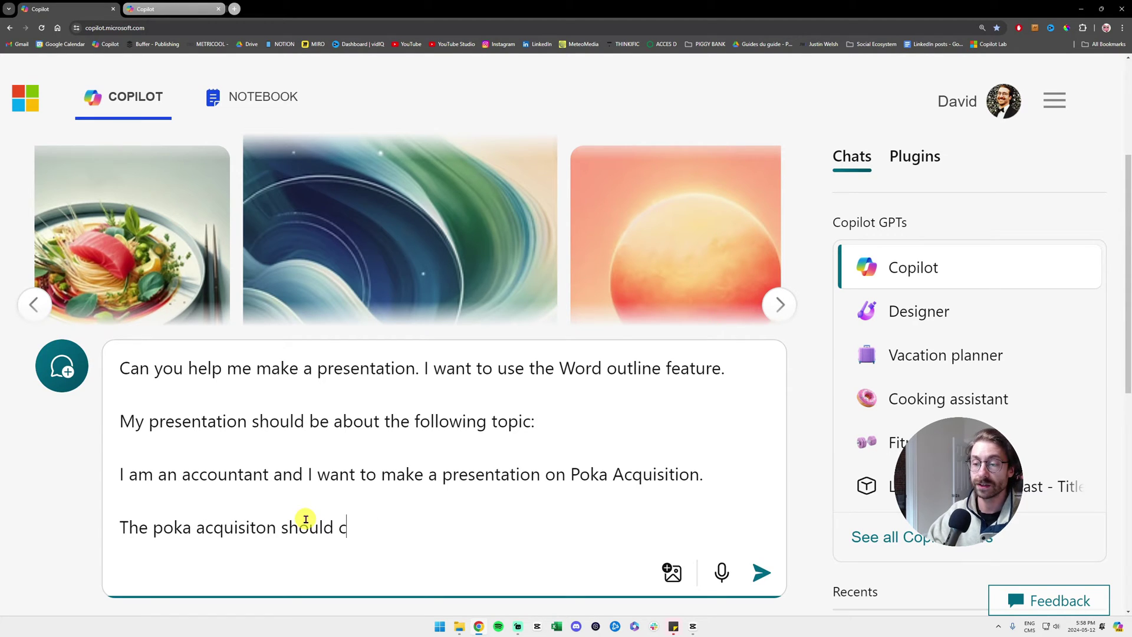
pyautogui.write('onsider the following topics')
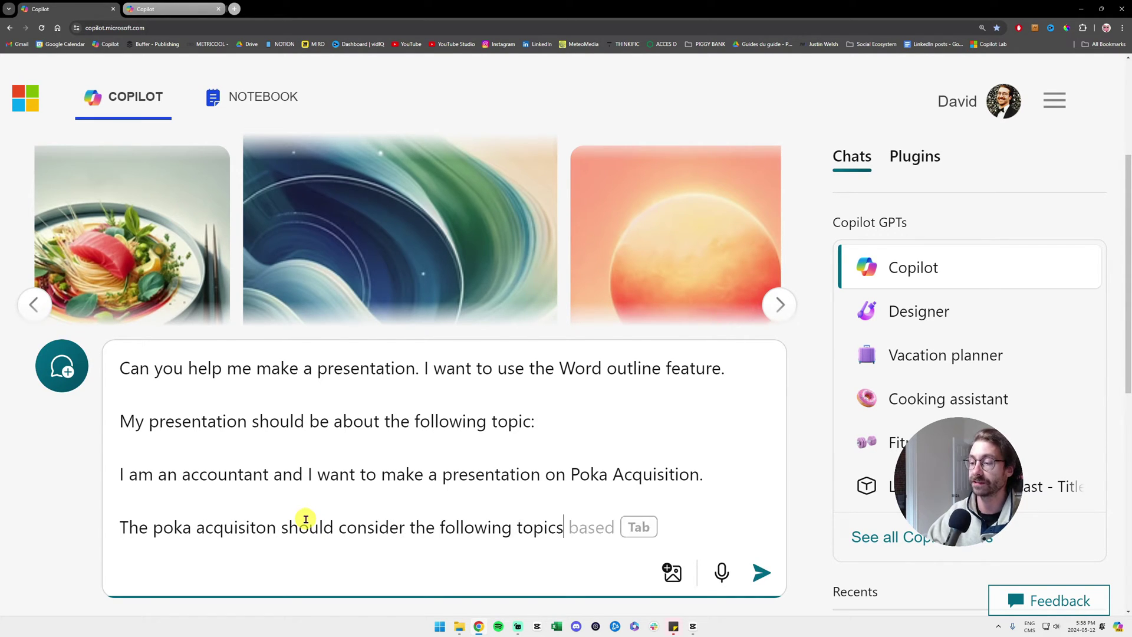
pyautogui.write('. I want you to make an outline ')
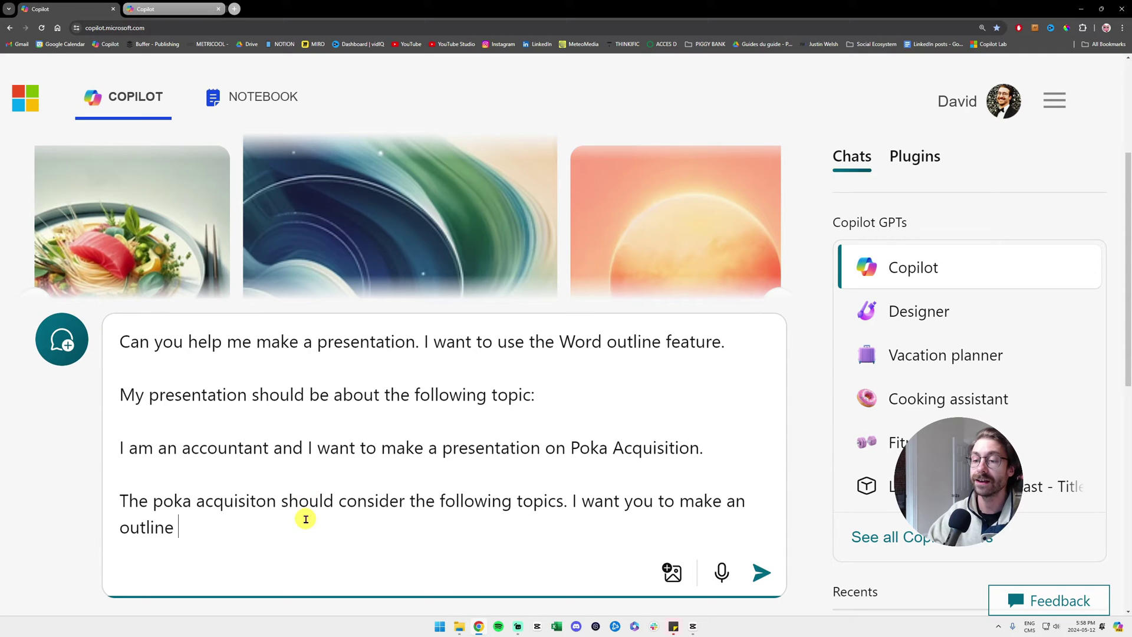
pyautogui.write('wiht')
pyautogui.press('BackSpace')
pyautogui.write('th bu')
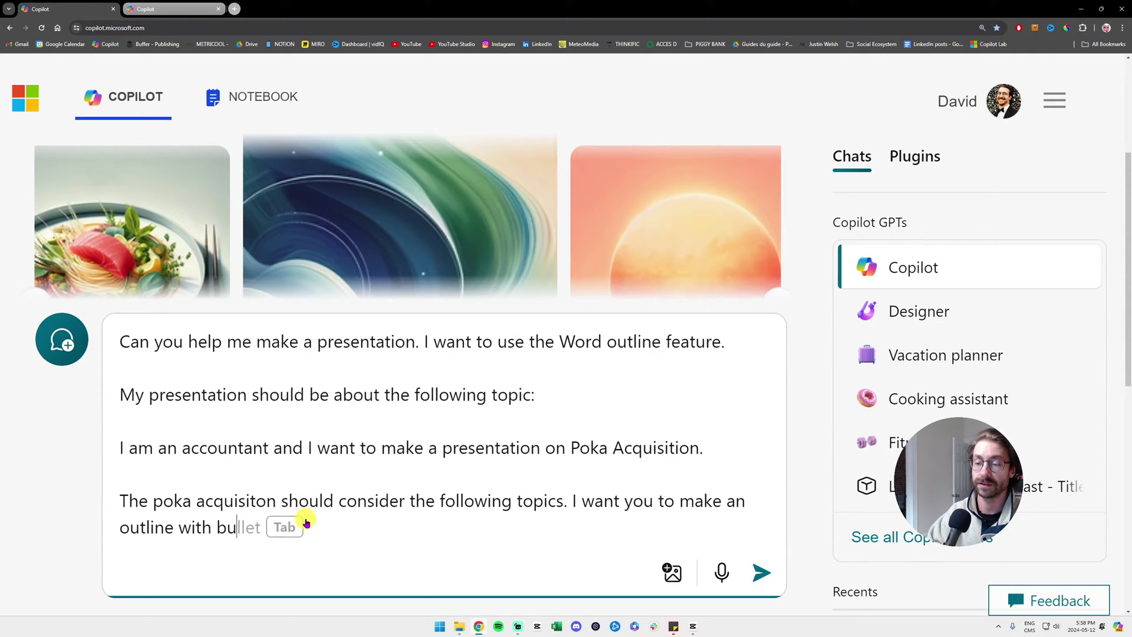
pyautogui.write('lllet points t')
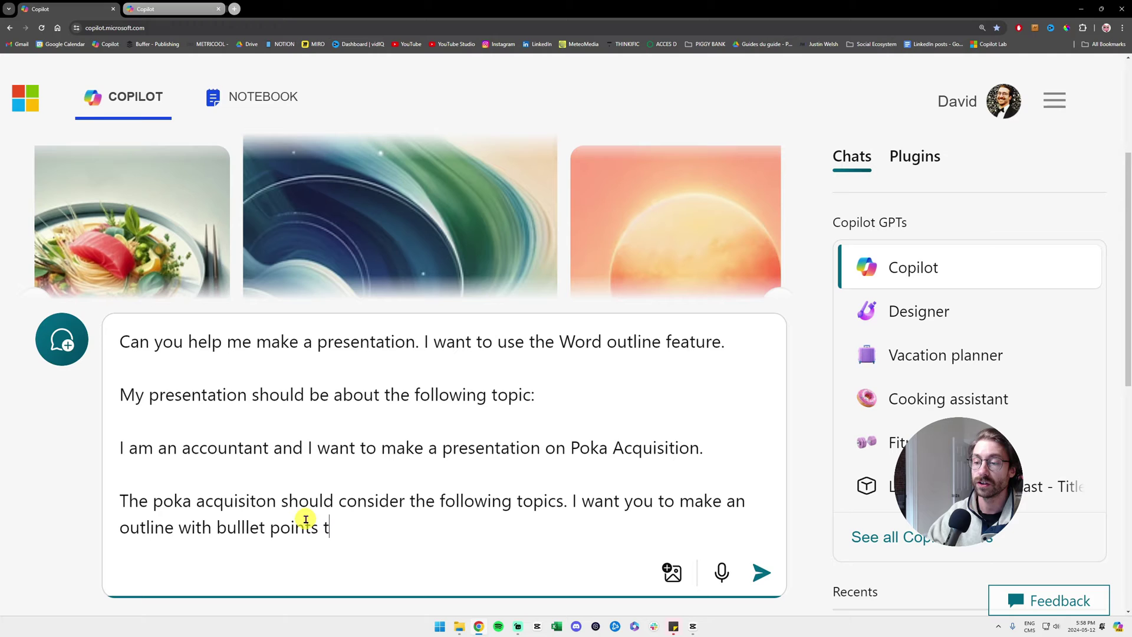
pyautogui.write('o highlight hte main topics')
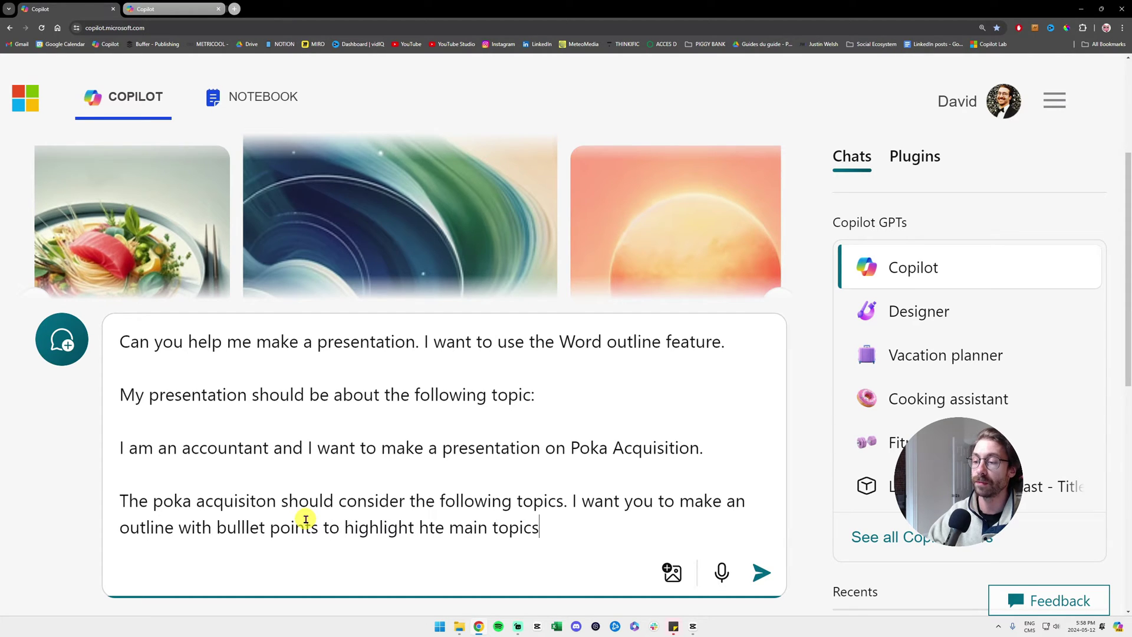
pyautogui.write('.')
# List the three topics: what Poka is, the Series B raise, the IFS acquisition.
pyautogui.hotkey('shift', 'Return')
pyautogui.hotkey('shift', 'Return')
pyautogui.write('The first to')
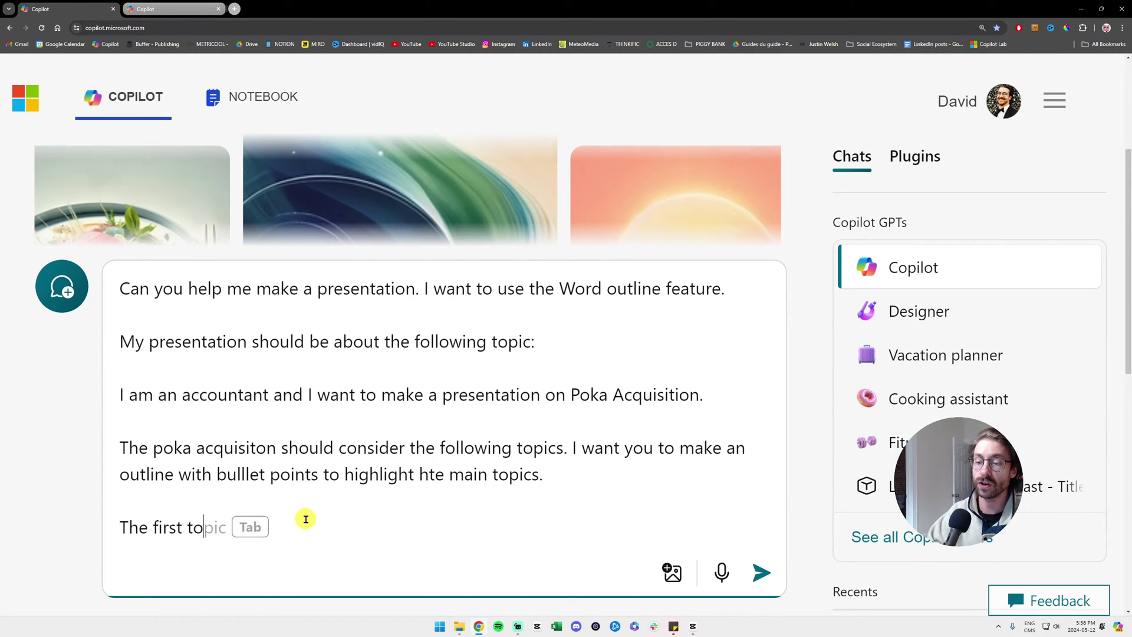
pyautogui.write('pic is what Is P')
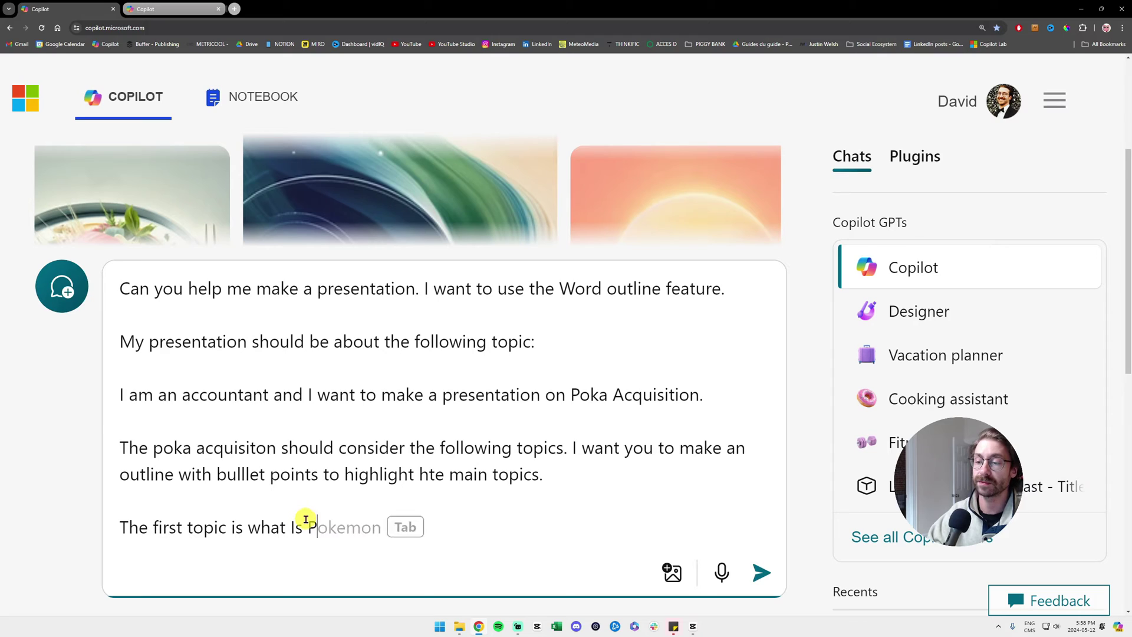
pyautogui.write('oka, a compayn in manu')
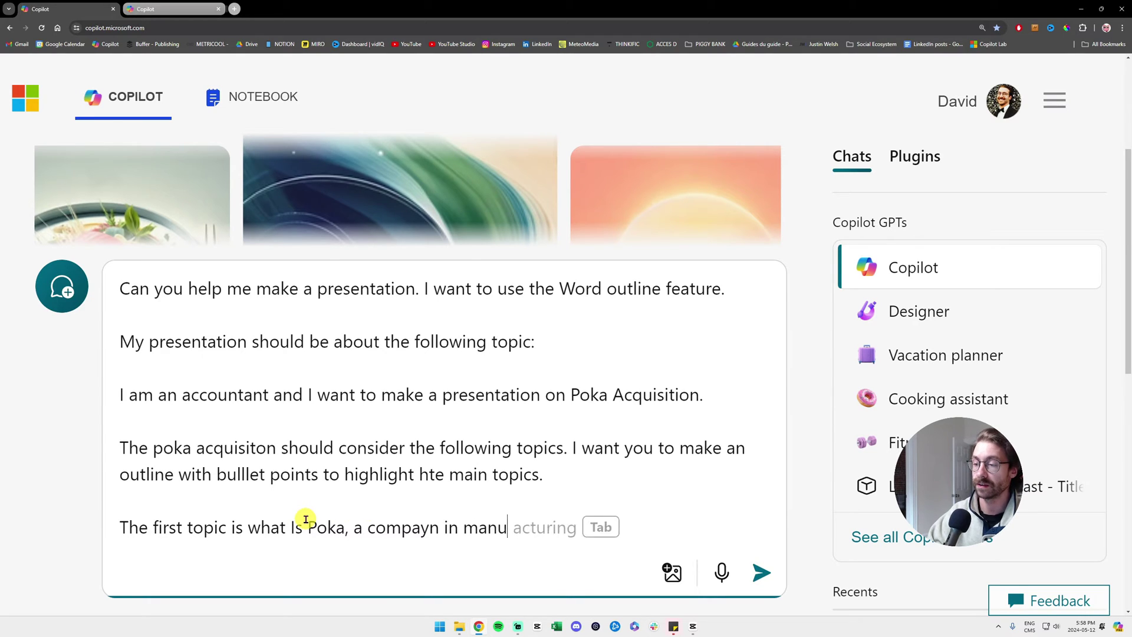
pyautogui.press('BackSpace')
pyautogui.write('a')
pyautogui.press('BackSpace')
pyautogui.write('ufaturing ')
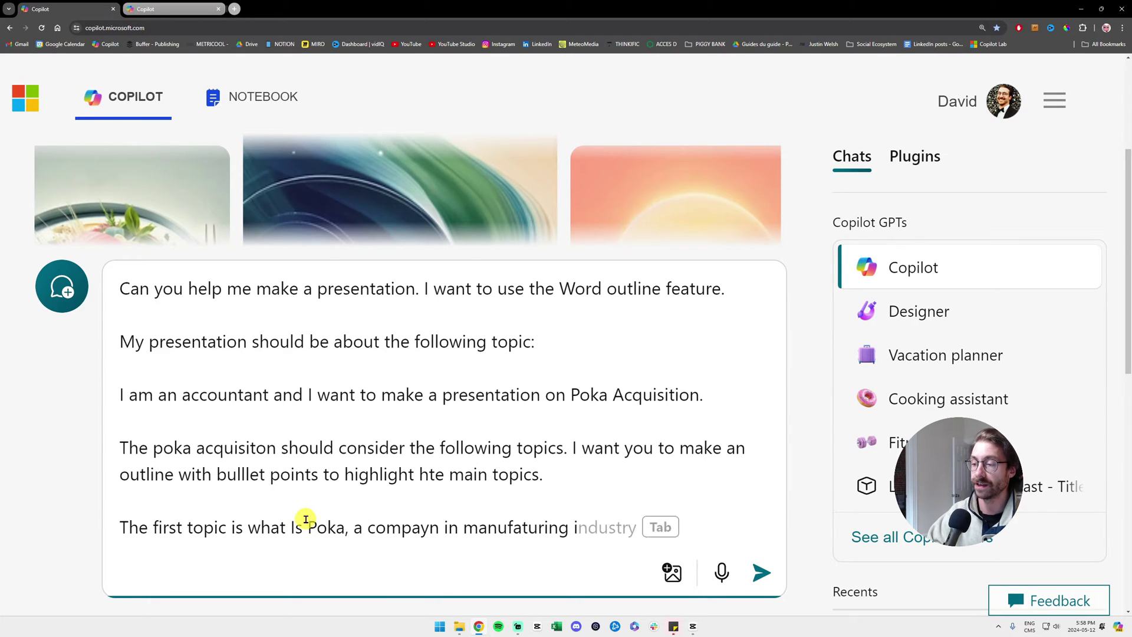
pyautogui.write('in quebec city.')
pyautogui.hotkey('shift', 'Return')
pyautogui.hotkey('shift', 'Return')
pyautogui.write('The second topic will be the raise')
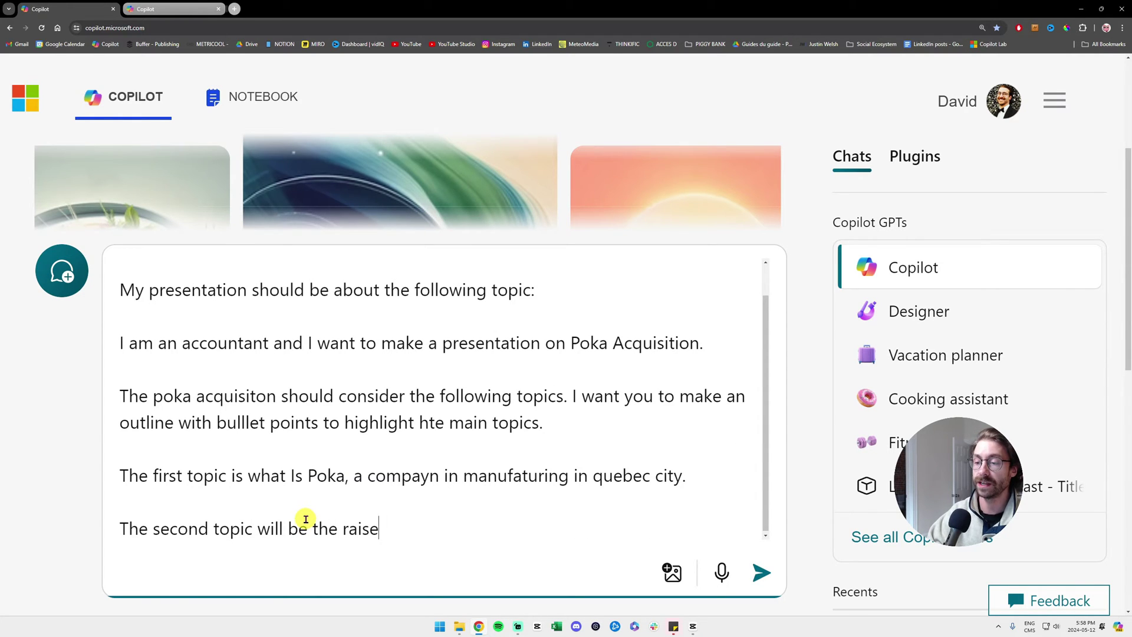
pyautogui.write('ies B')
pyautogui.hotkey('shift', 'Return')
pyautogui.hotkey('shift', 'Return')
pyautogui.write('The ht')
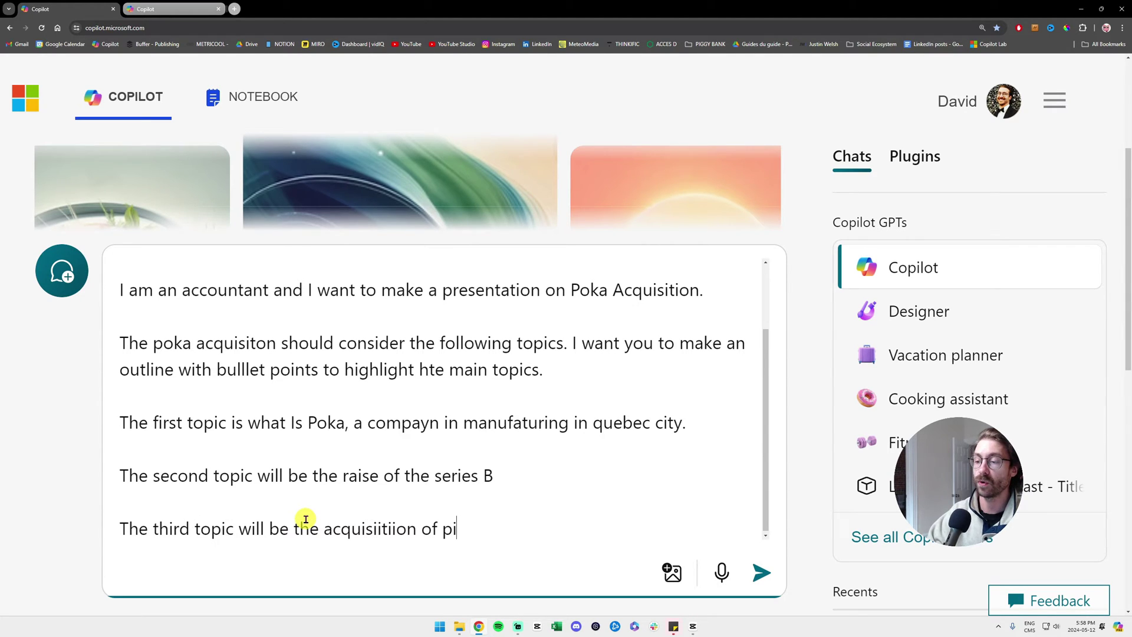
pyautogui.write('FS.')
pyautogui.hotkey('shift', 'Return')
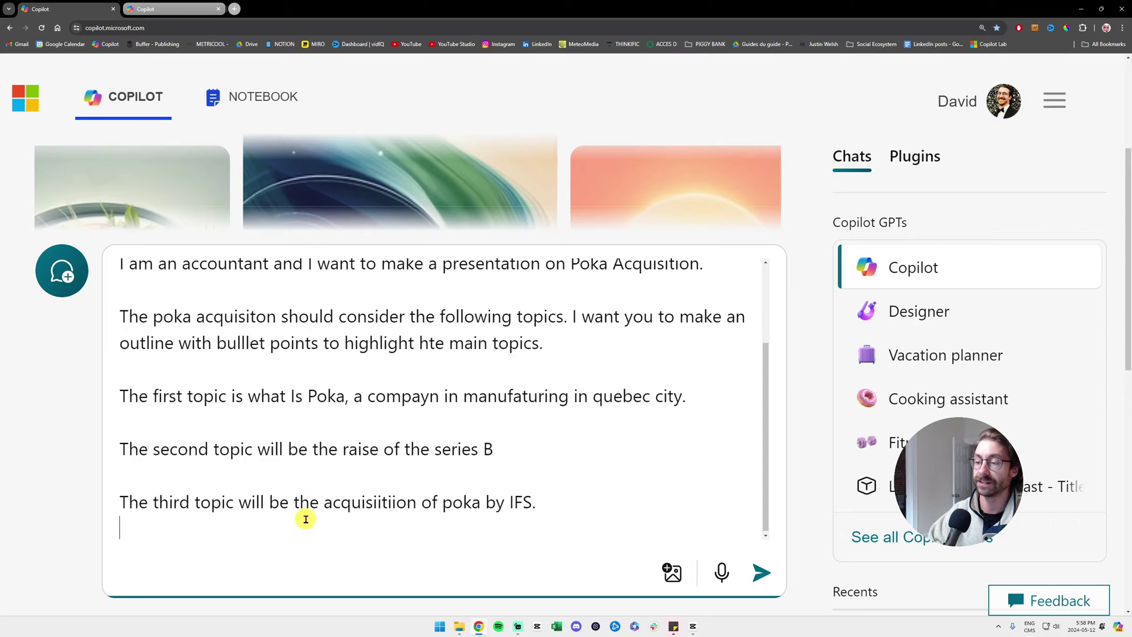
# Add the Word/PowerPoint outline formatting instructions and send the prompt to Copilot.
pyautogui.hotkey('shift', 'Return')
pyautogui.write('Make the big topics as bullet po')
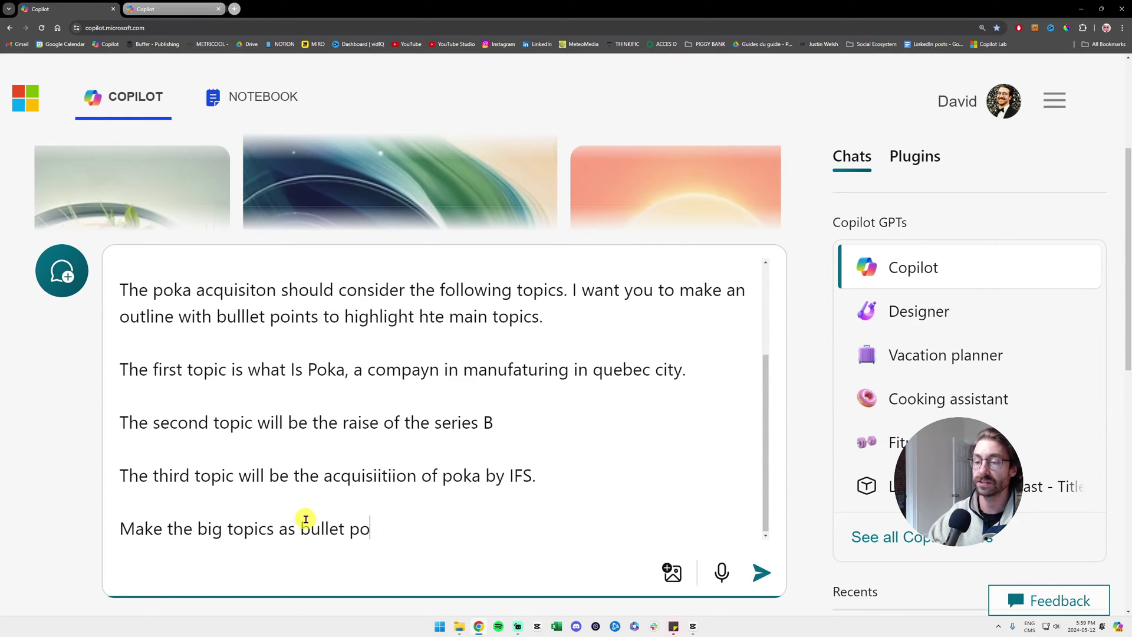
pyautogui.hotkey('shift', 'Return')
pyautogui.write('The subtopics as other bullet poin')
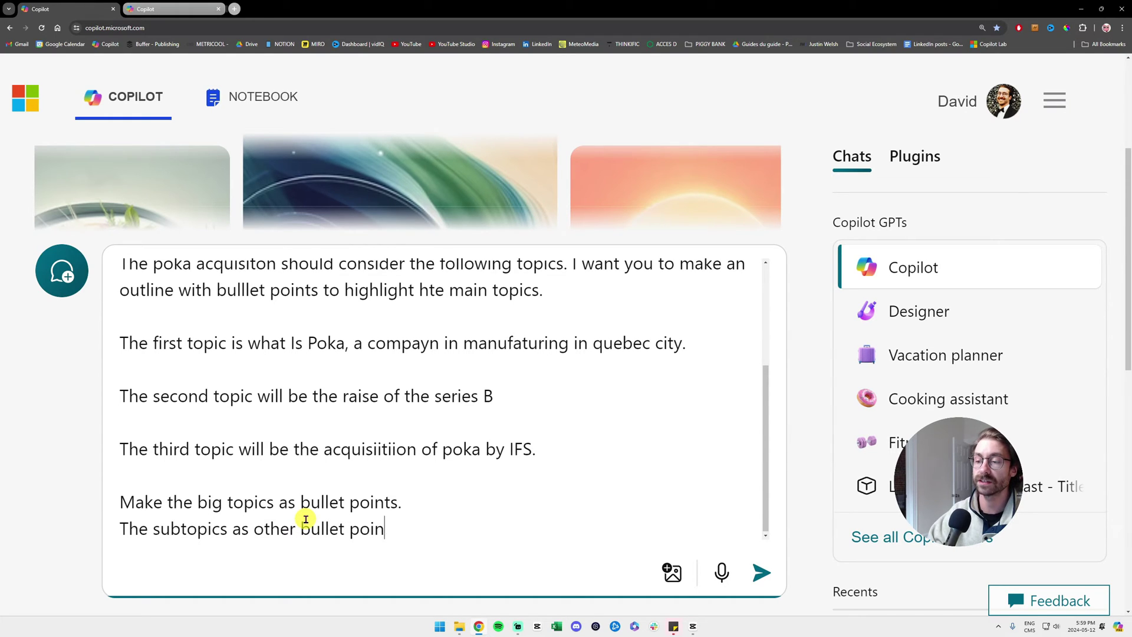
pyautogui.write('ts')
pyautogui.hotkey('shift', 'Return')
pyautogui.write('A')
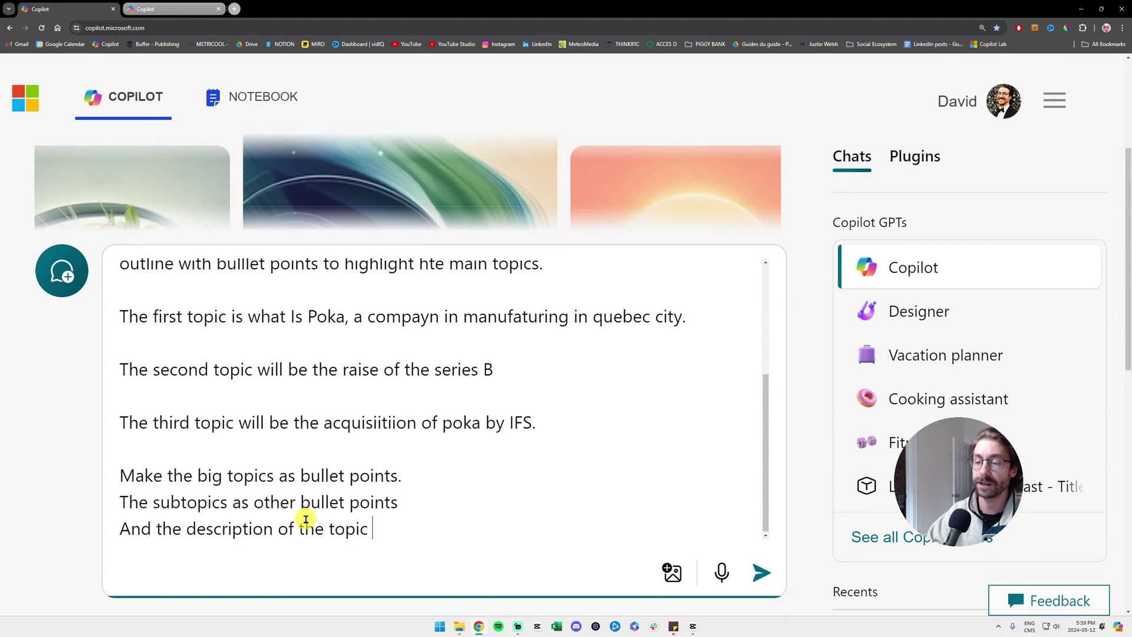
pyautogui.write('t.')
pyautogui.hotkey('shift', 'Return')
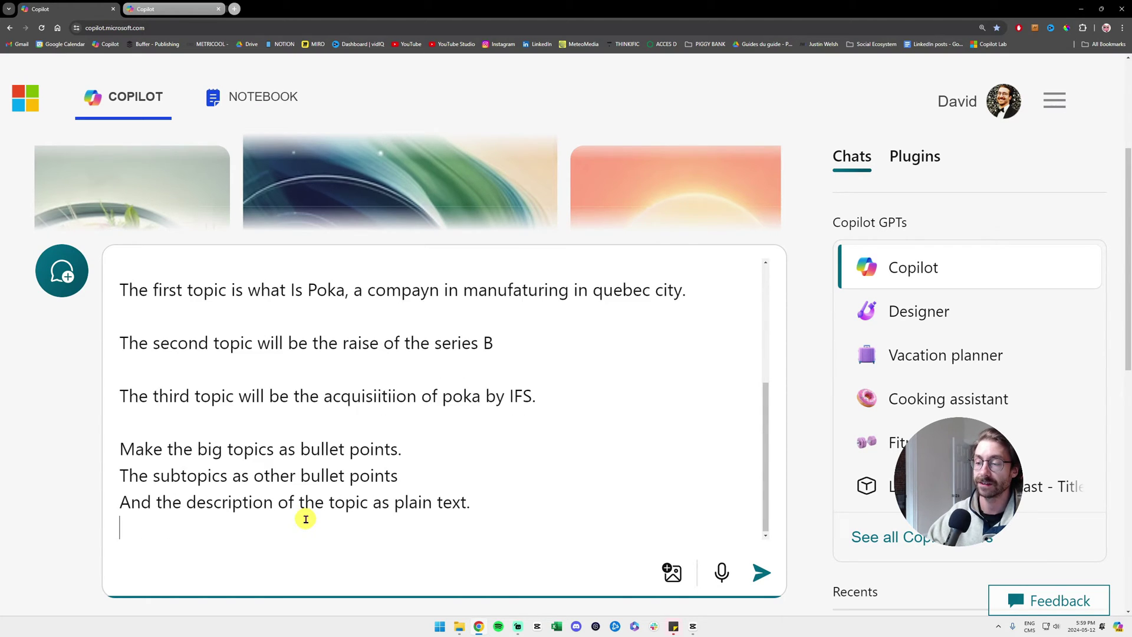
pyautogui.hotkey('shift', 'Return')
pyautogui.write('I want to use the outline feature in microsoft word and powerpoint.')
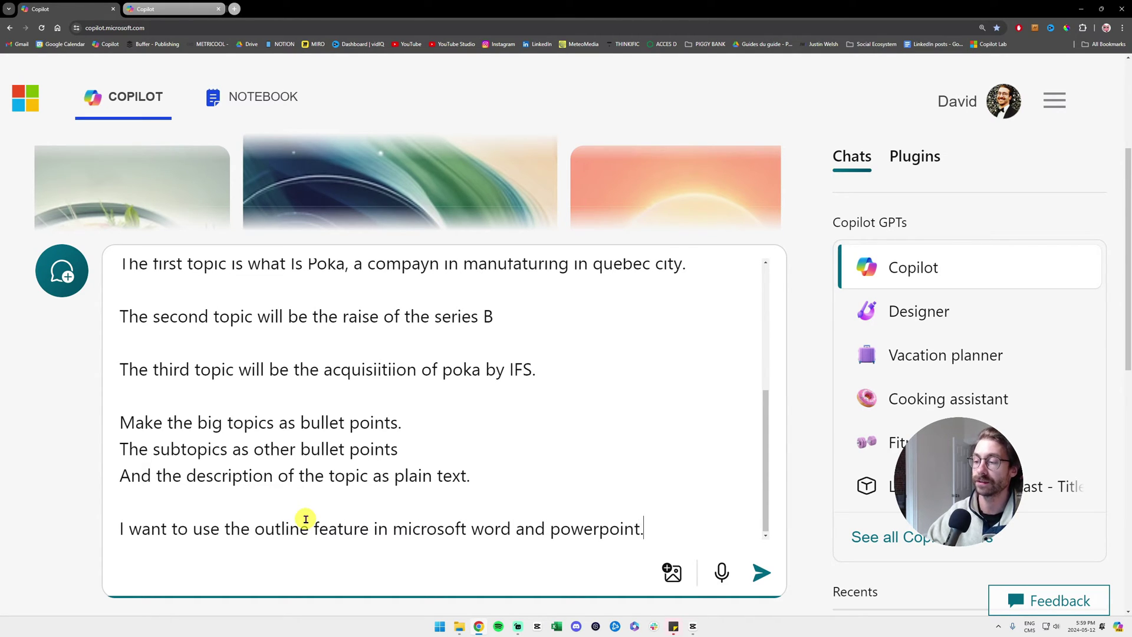
pyautogui.press('Return')
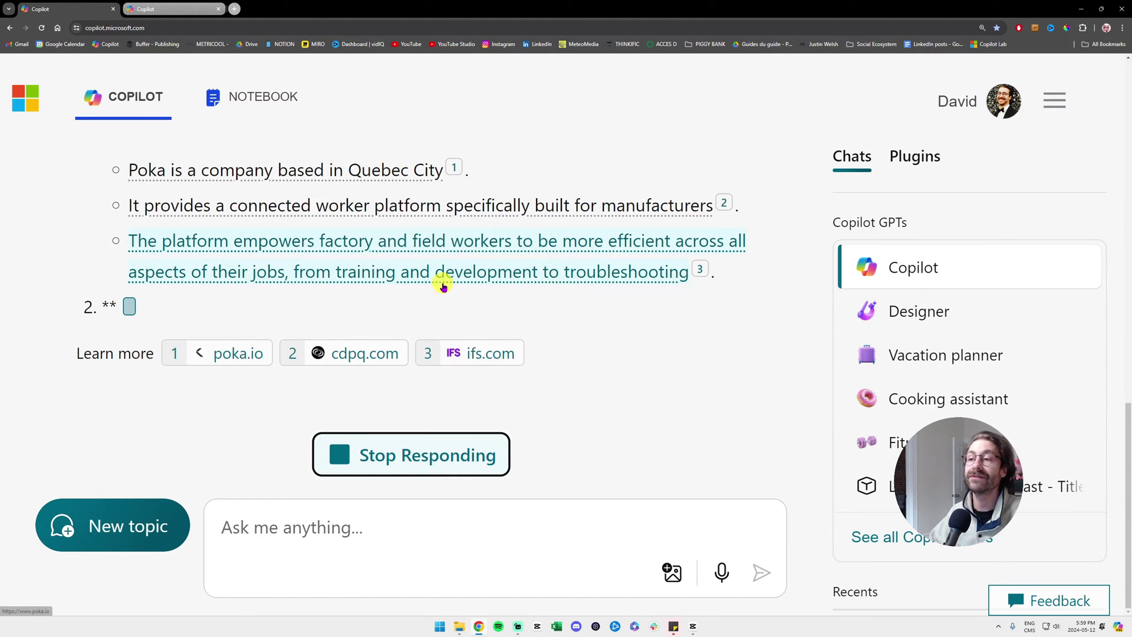
# Zoom out to copy Copilot's three-topic outline, then launch Word from system search.
pyautogui.hotkey('ctrl', '-')
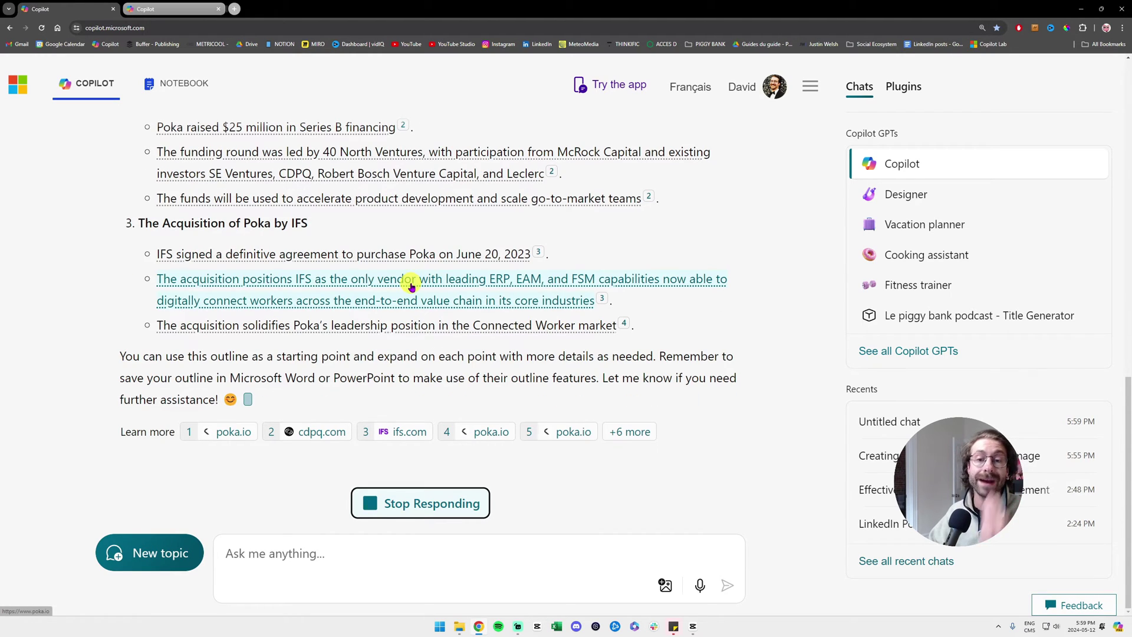
pyautogui.scroll(1, 403, 289)
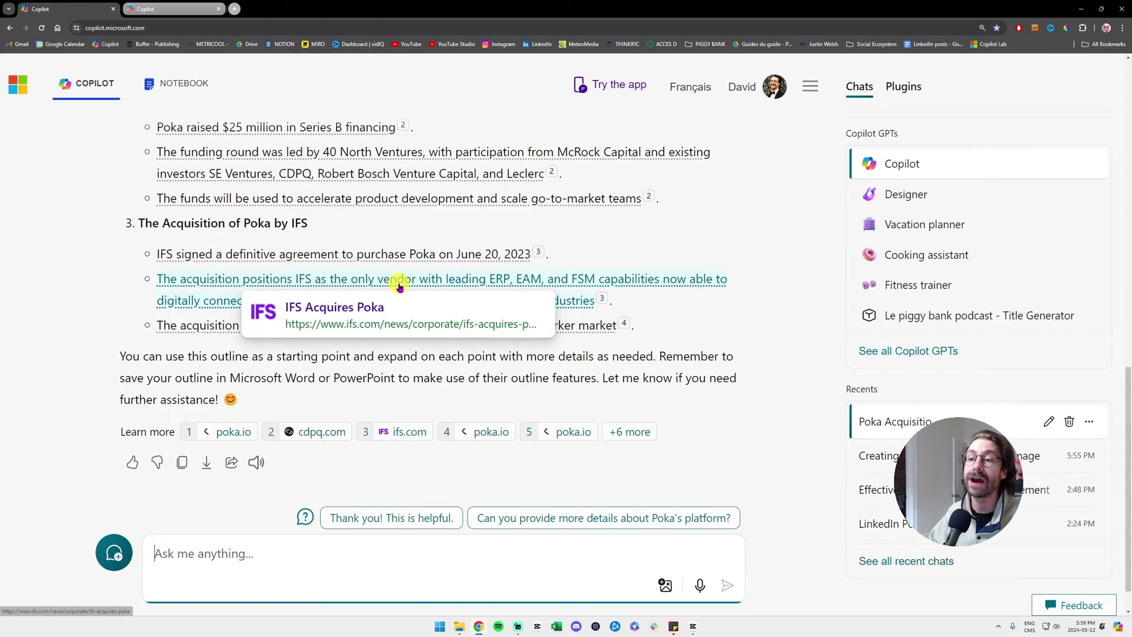
pyautogui.scroll(3, 313, 285)
pyautogui.scroll(1, 313, 285)
pyautogui.scroll(-3, 171, 263)
pyautogui.scroll(2, 273, 463)
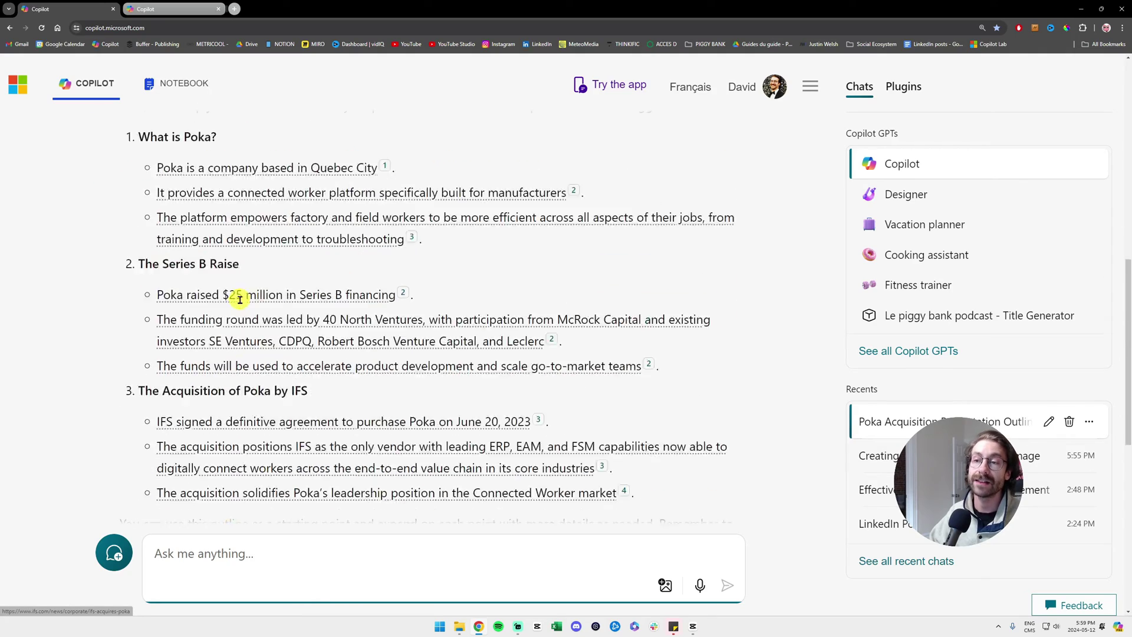
pyautogui.scroll(1, 169, 293)
pyautogui.moveTo(125, 197)
pyautogui.mouseDown()
pyautogui.moveTo(370, 500)
pyautogui.moveTo(619, 521)
pyautogui.mouseUp()
pyautogui.press('super')
pyautogui.write('word')
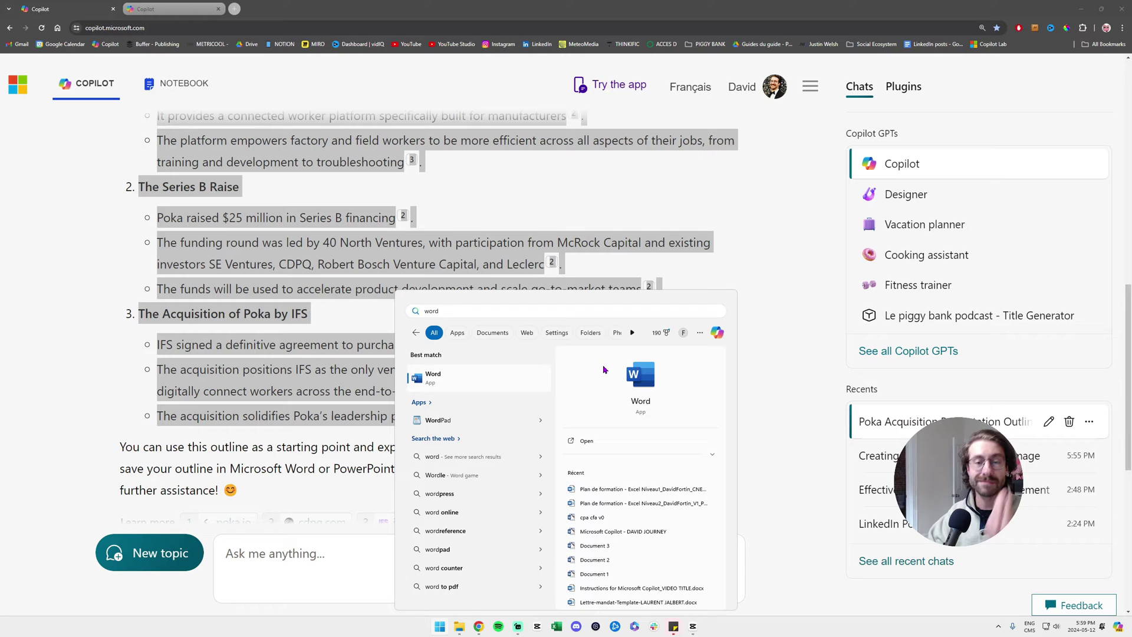
pyautogui.press('Return')
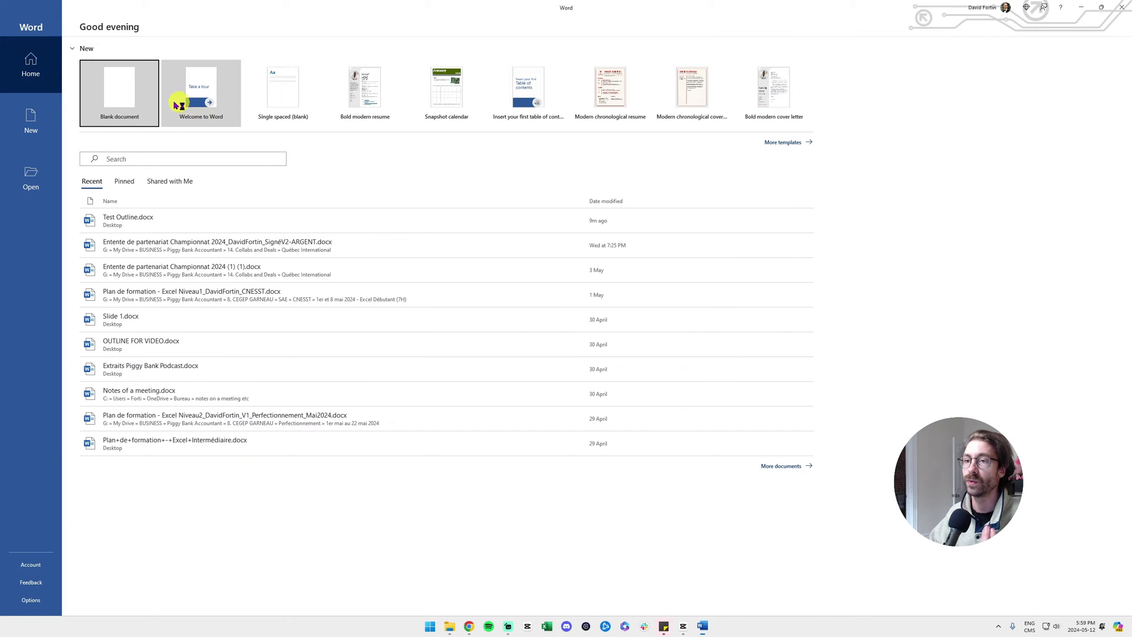
# In a blank document in Outline View, paste the outline and make 'What is Poka?' a Level 1 heading.
pyautogui.click(116, 107)
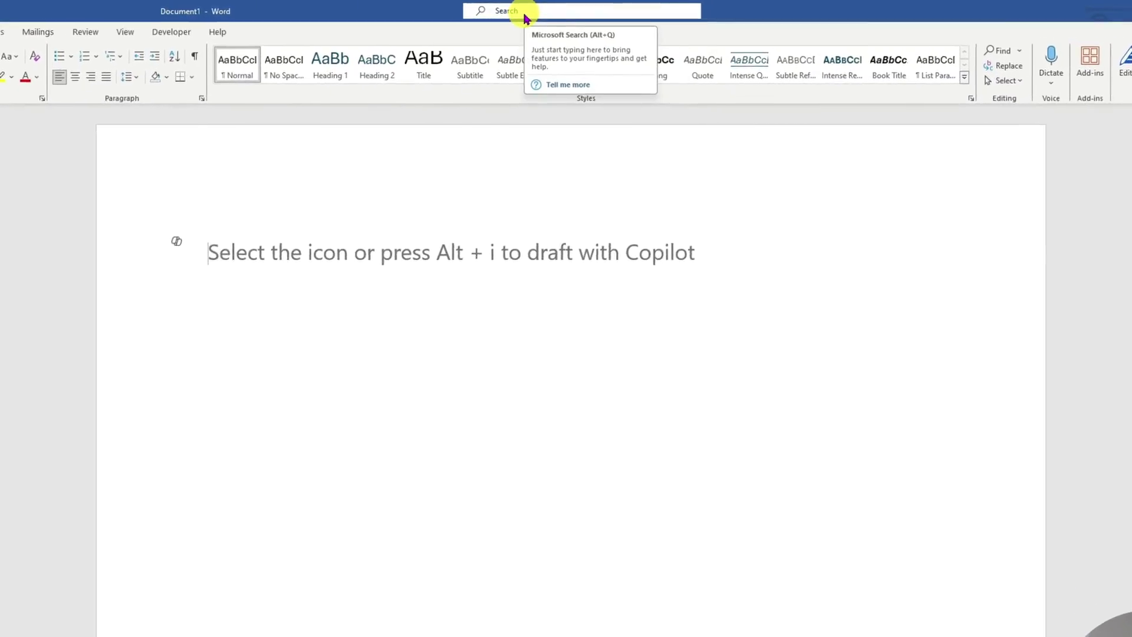
pyautogui.click(529, 10)
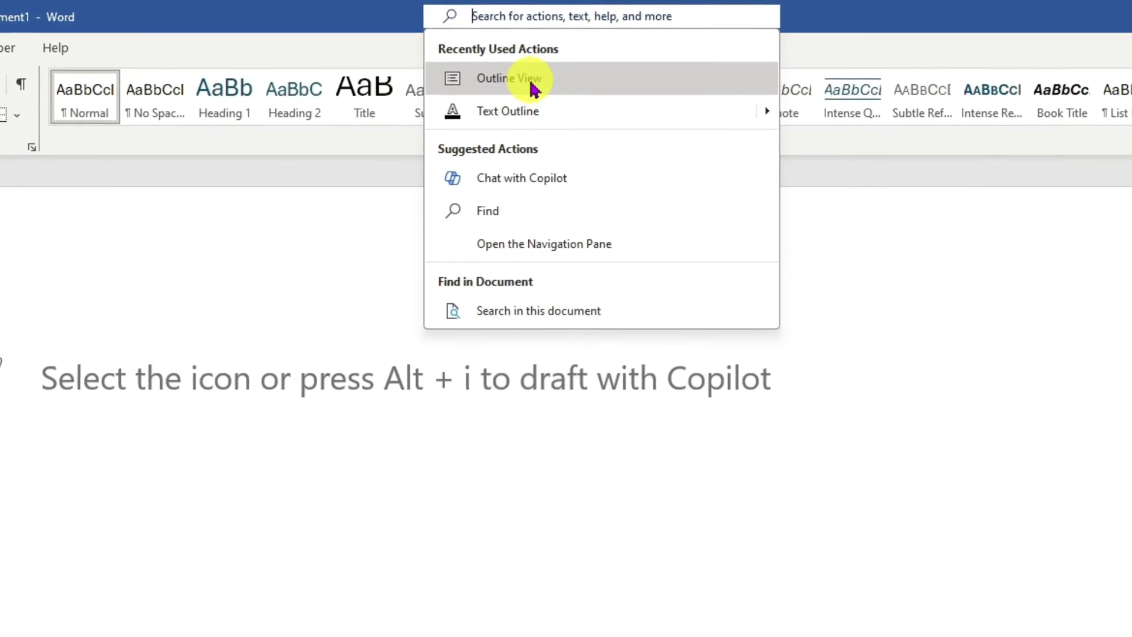
pyautogui.click(533, 72)
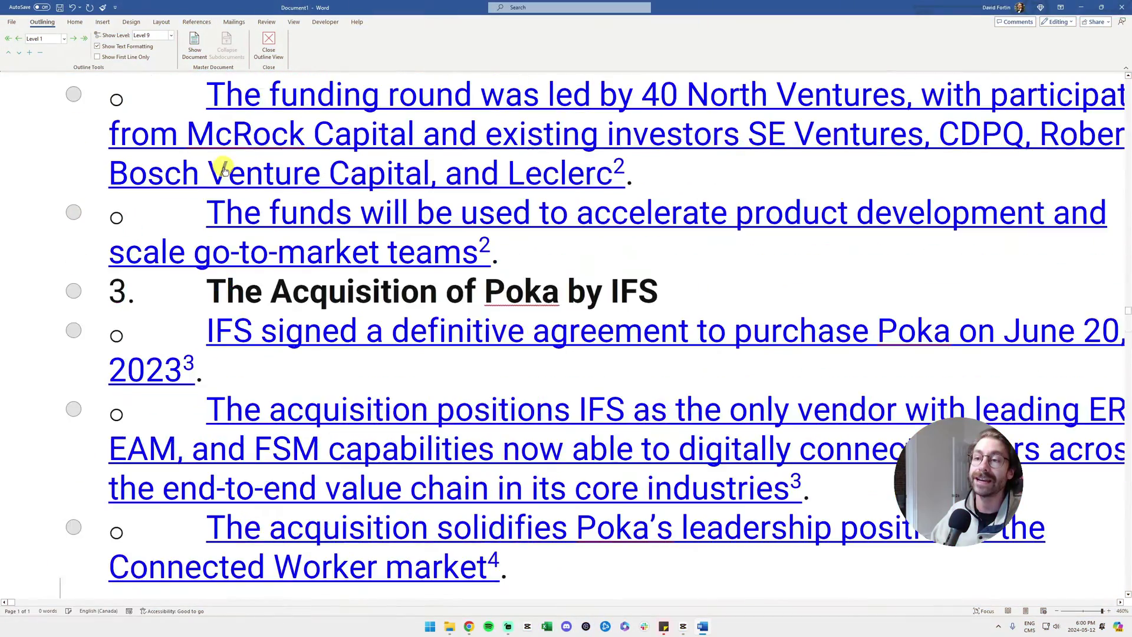
pyautogui.scroll(3, 235, 185)
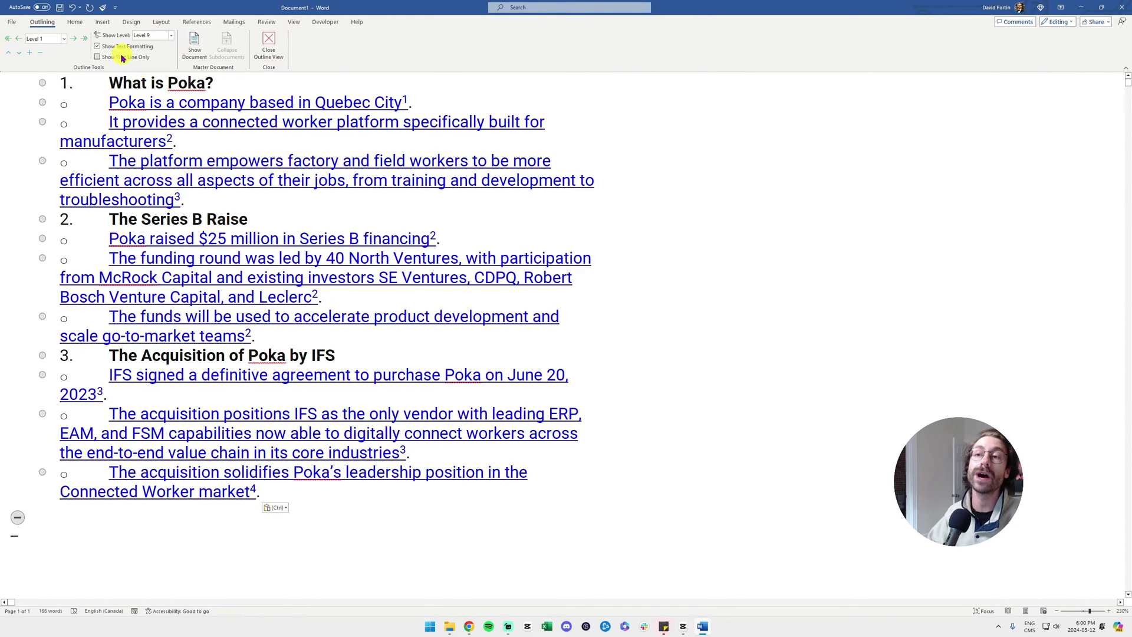
pyautogui.click(105, 83)
pyautogui.hotkey('ctrl', 'shift', 'n')
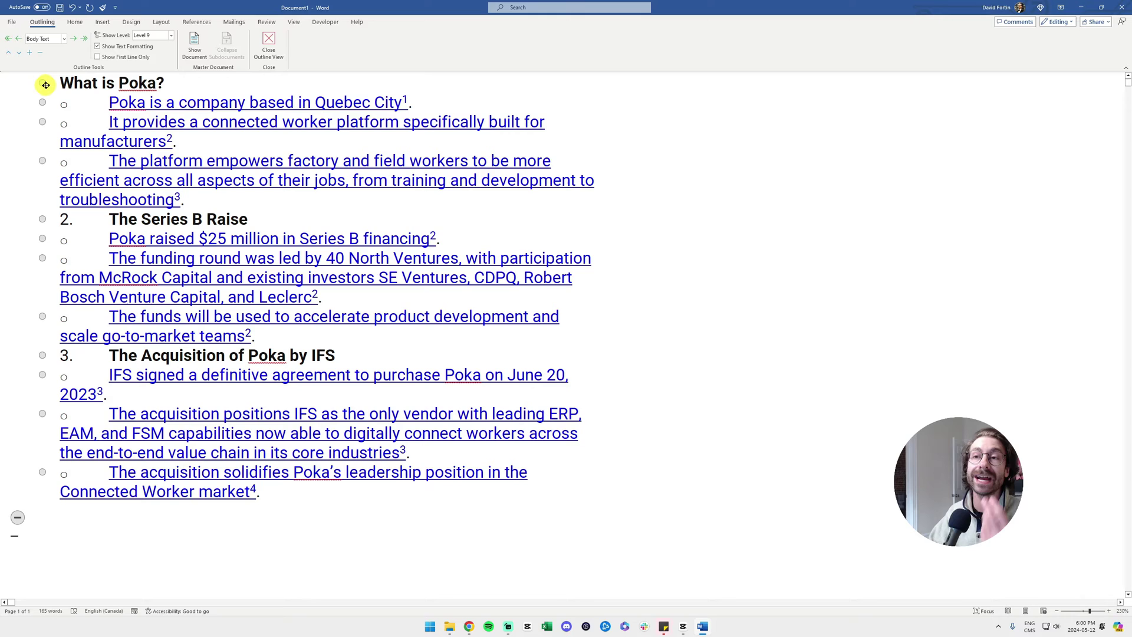
pyautogui.click(9, 40)
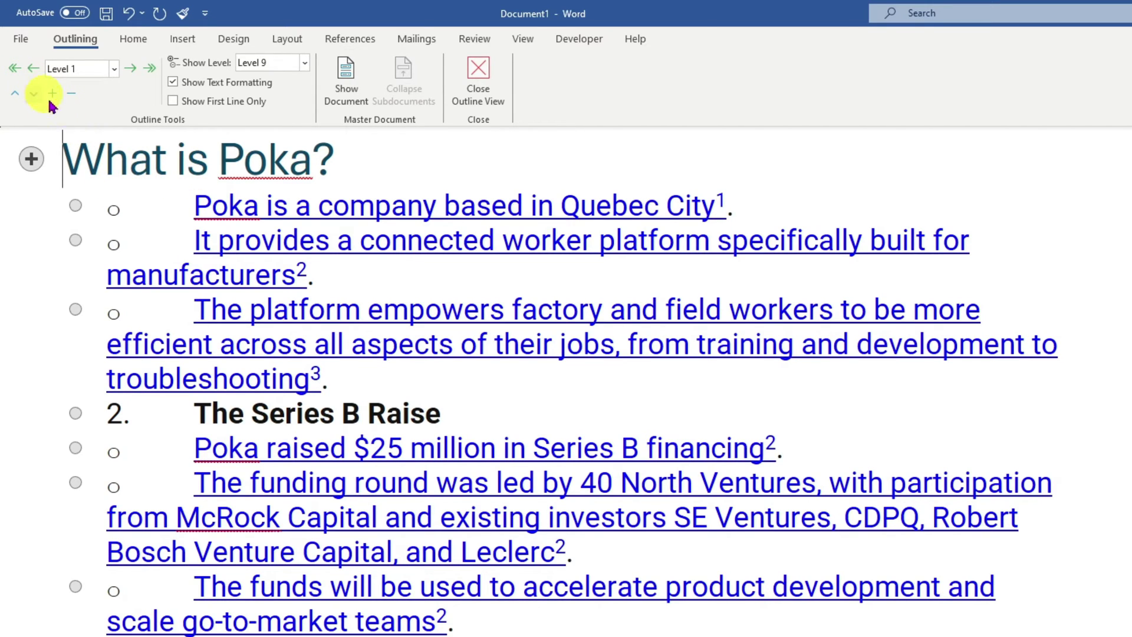
# Set the Quebec City and 'It provides' lines as Level 2 subtopics under the heading.
pyautogui.click(193, 205)
pyautogui.press('BackSpace')
pyautogui.press('Return')
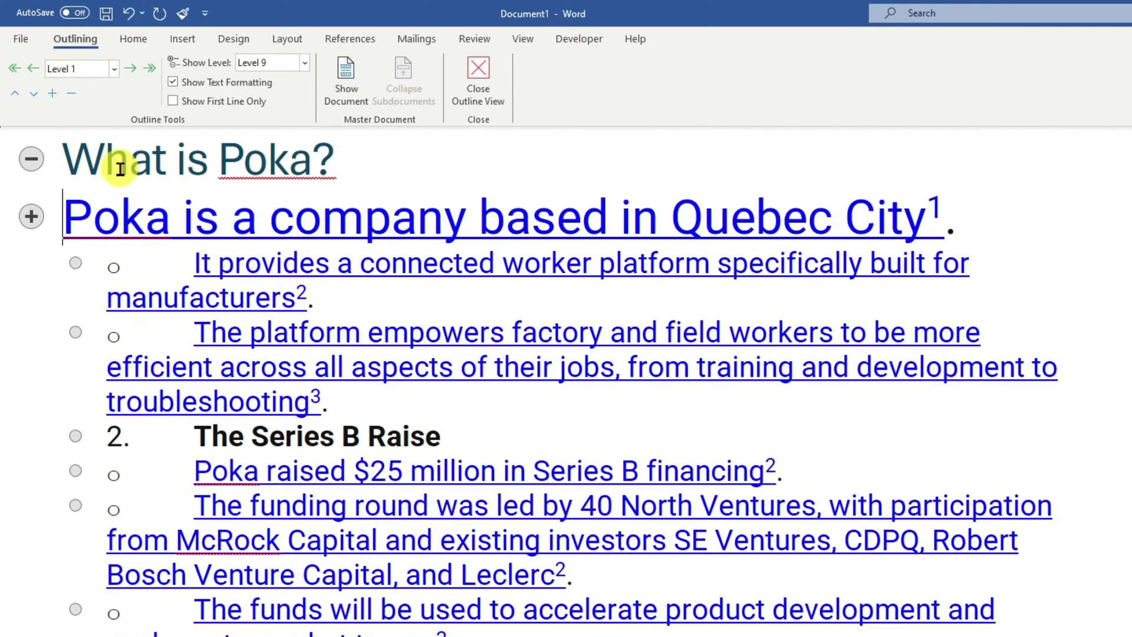
pyautogui.click(132, 79)
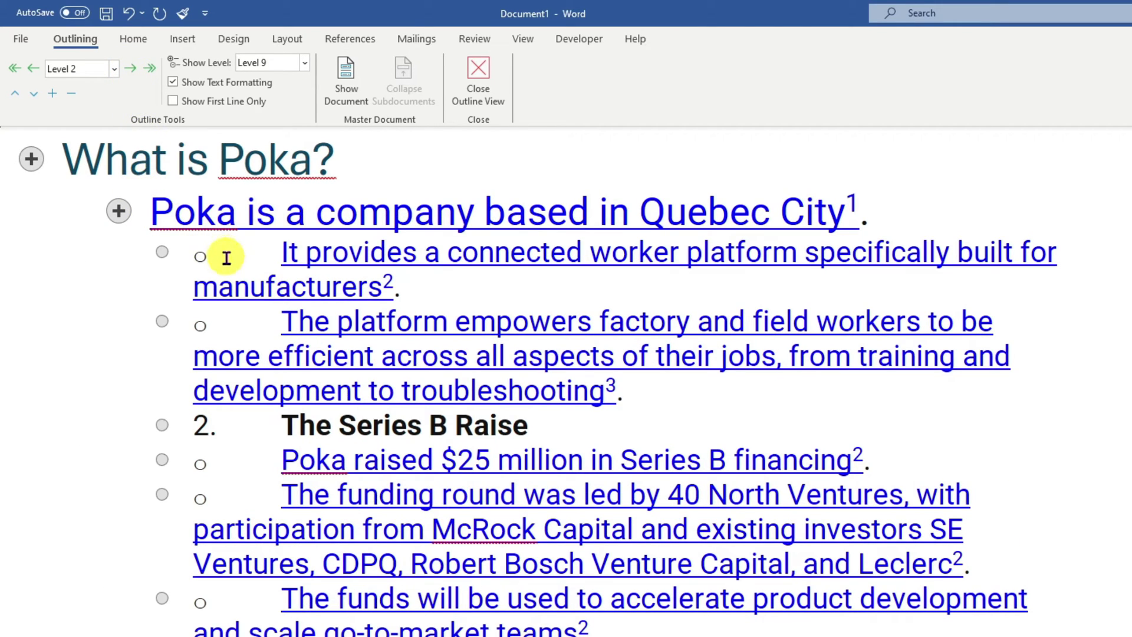
pyautogui.click(276, 256)
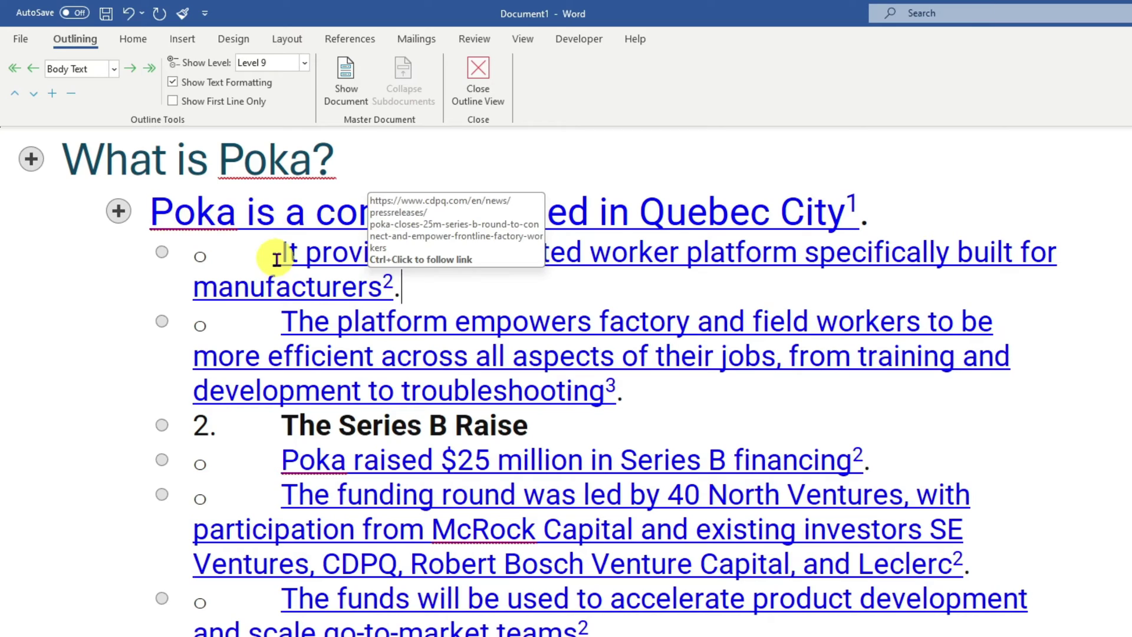
pyautogui.hotkey('ctrl', 'q')
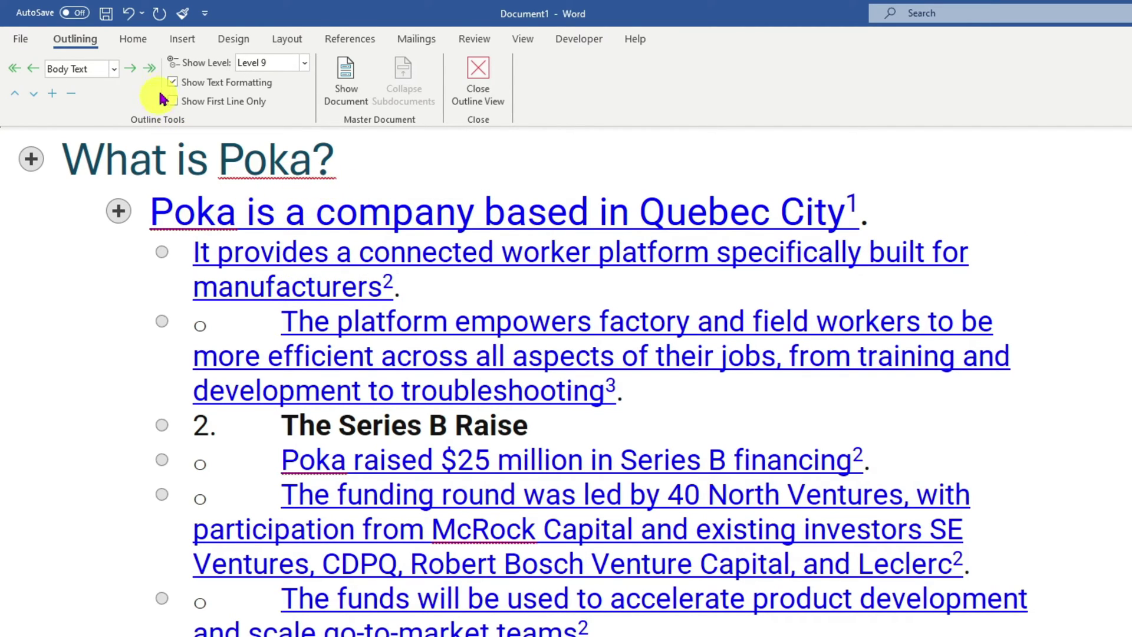
pyautogui.click(15, 70)
pyautogui.click(127, 75)
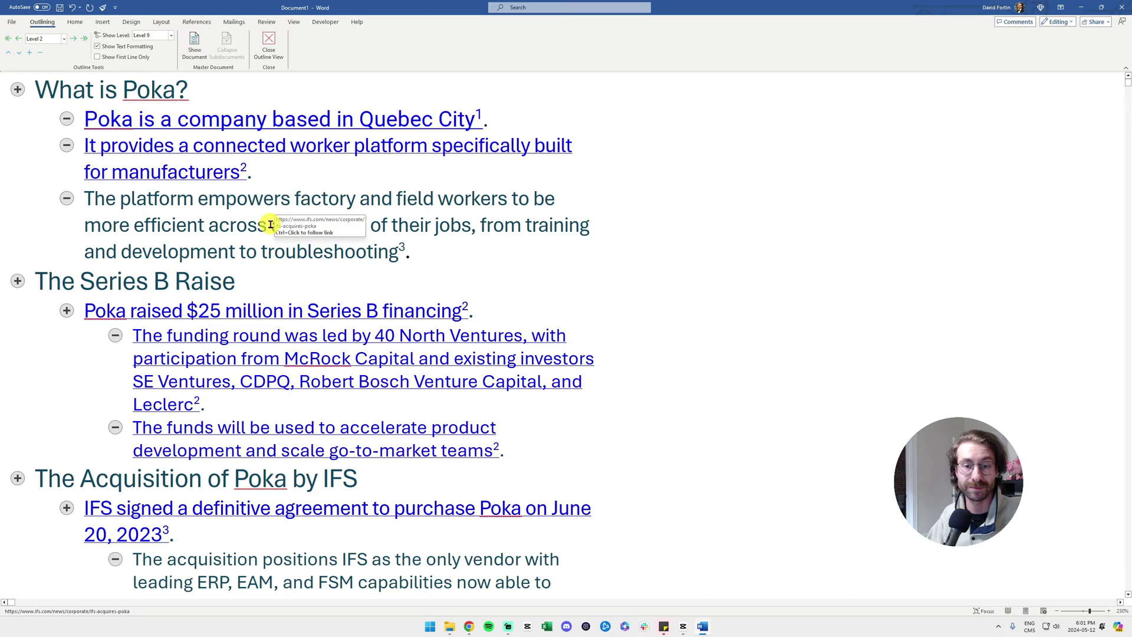
# Save the document as 'What is Poka_OUTLINE', then search for PowerPoint.
pyautogui.click(12, 22)
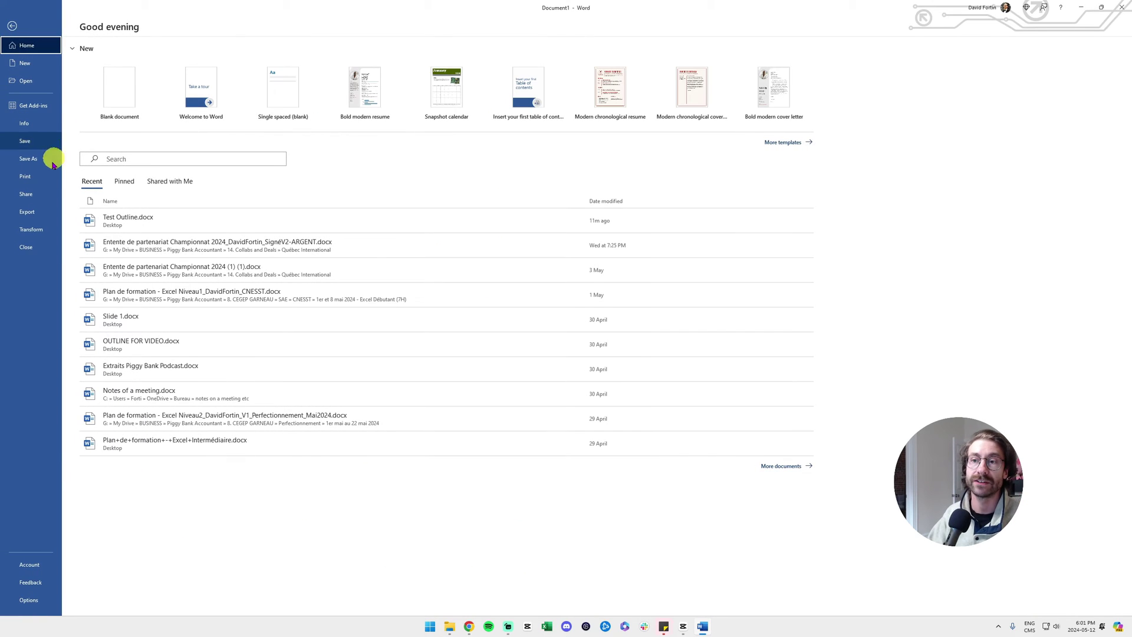
pyautogui.click(30, 158)
pyautogui.click(141, 170)
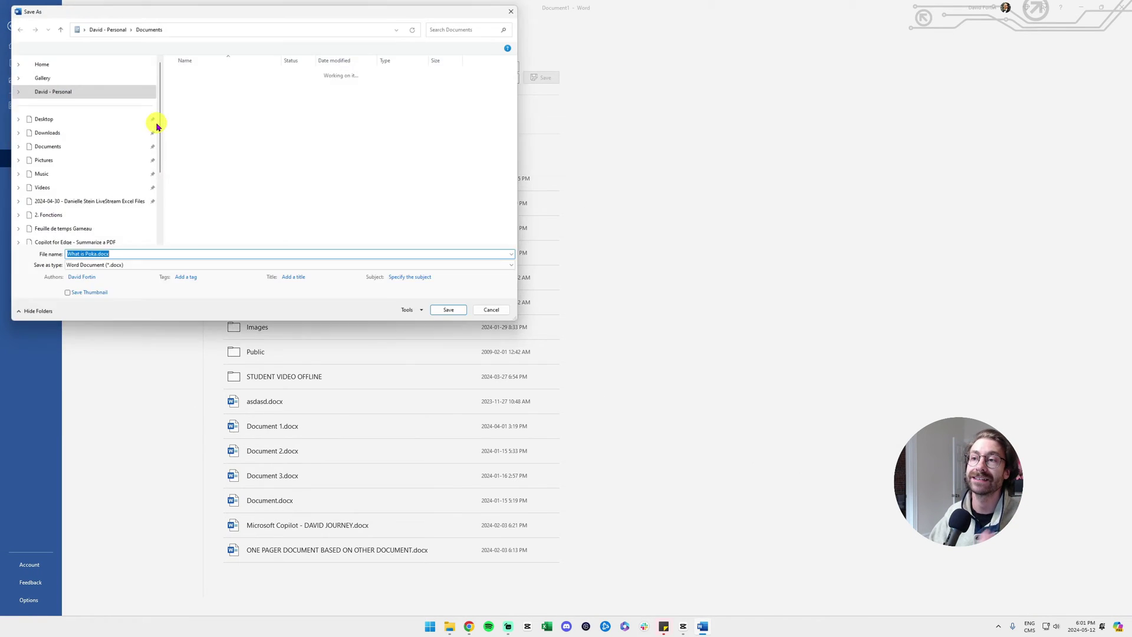
pyautogui.press('super')
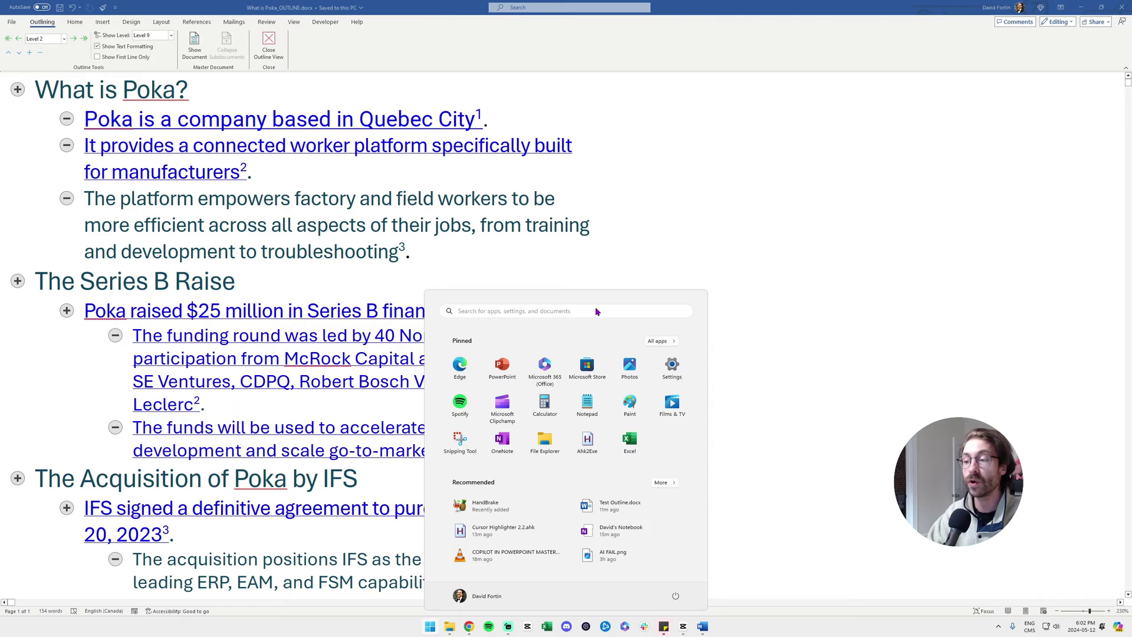
pyautogui.write('powerpo')
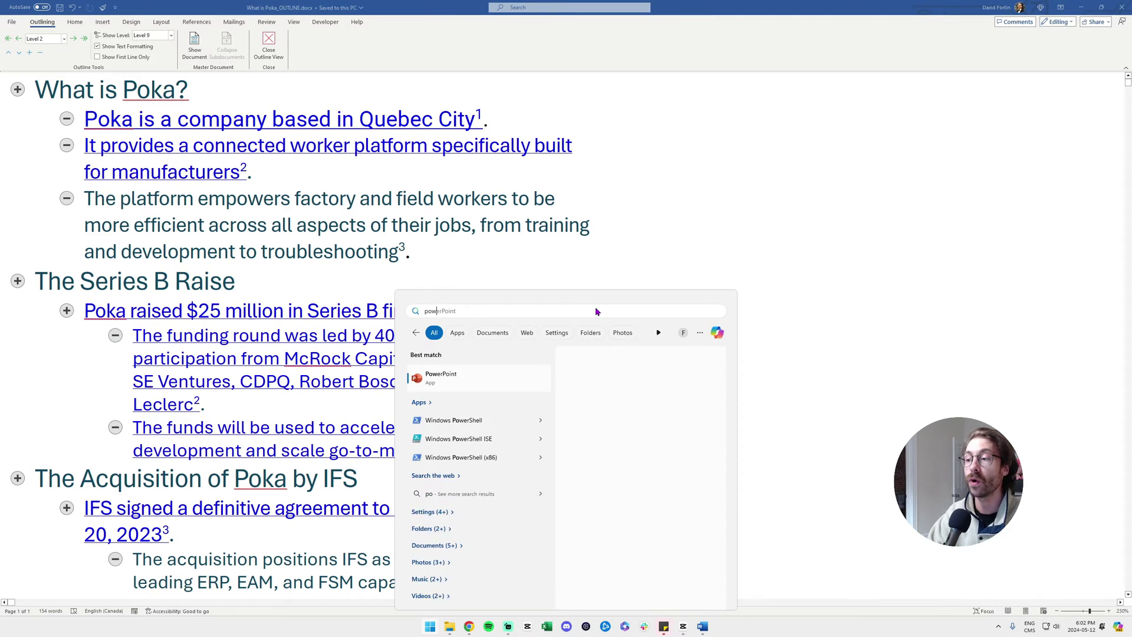
# Launch PowerPoint and start a new blank presentation.
pyautogui.press('Return')
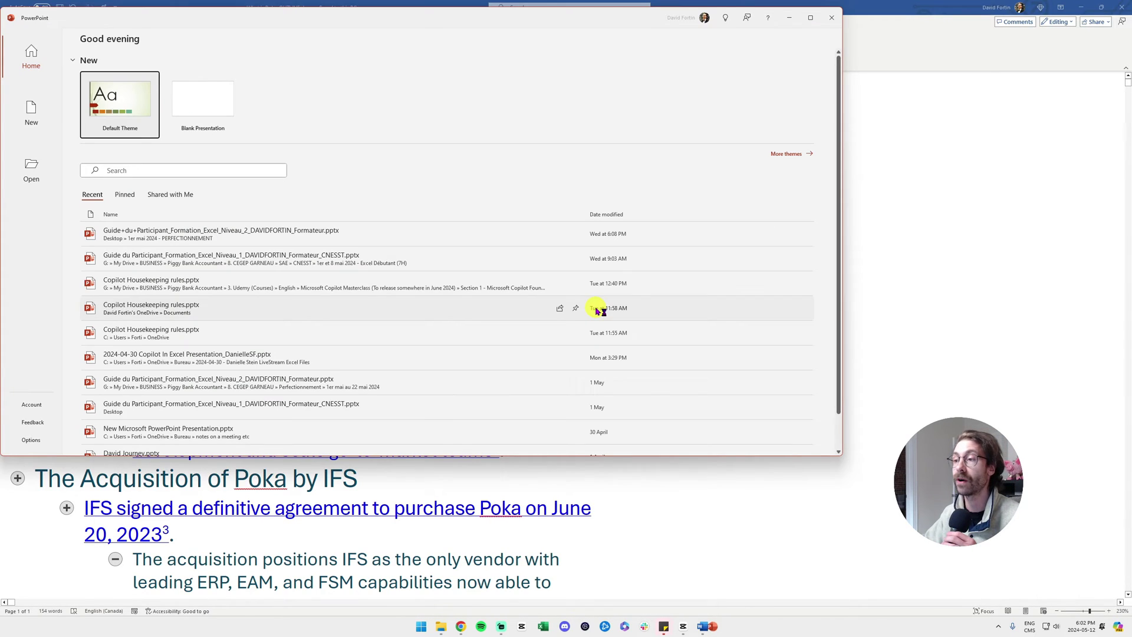
pyautogui.click(211, 107)
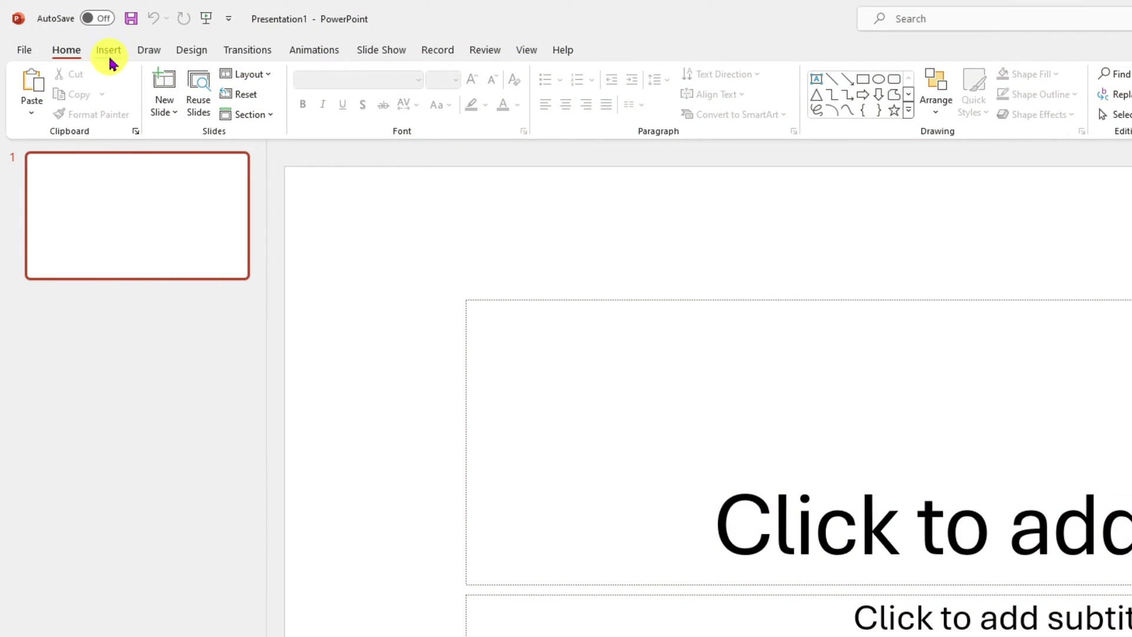
# Import What is Poka_OUTLINE.docx from the Desktop via Slides from Outline, accepting the read-only copy.
pyautogui.click(109, 55)
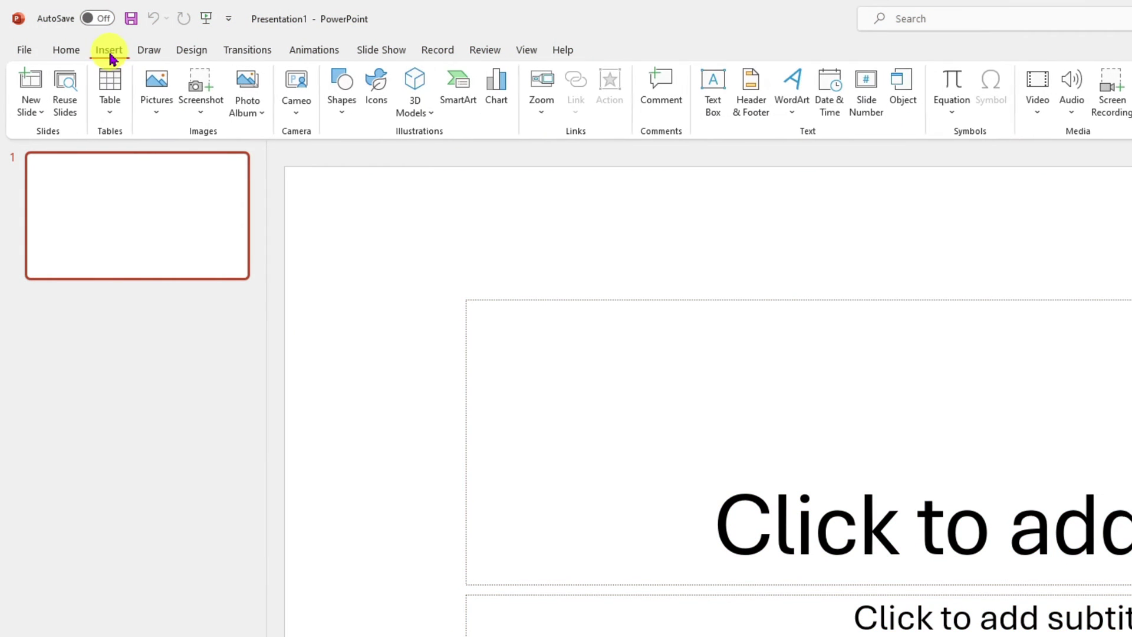
pyautogui.click(31, 113)
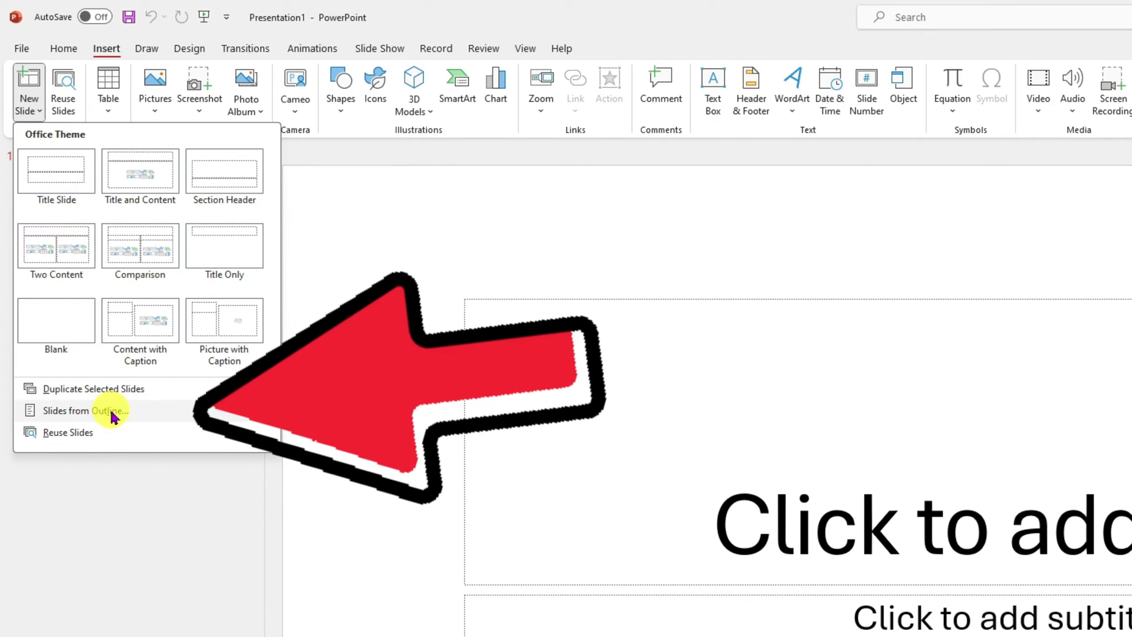
pyautogui.click(112, 411)
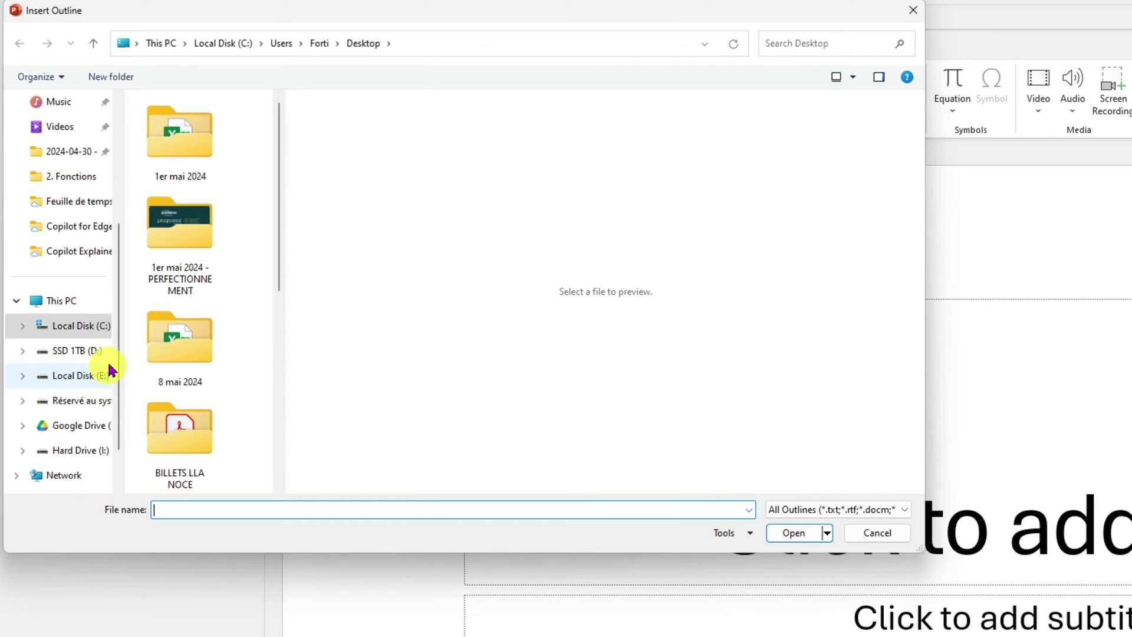
pyautogui.scroll(3, 76, 248)
pyautogui.click(62, 213)
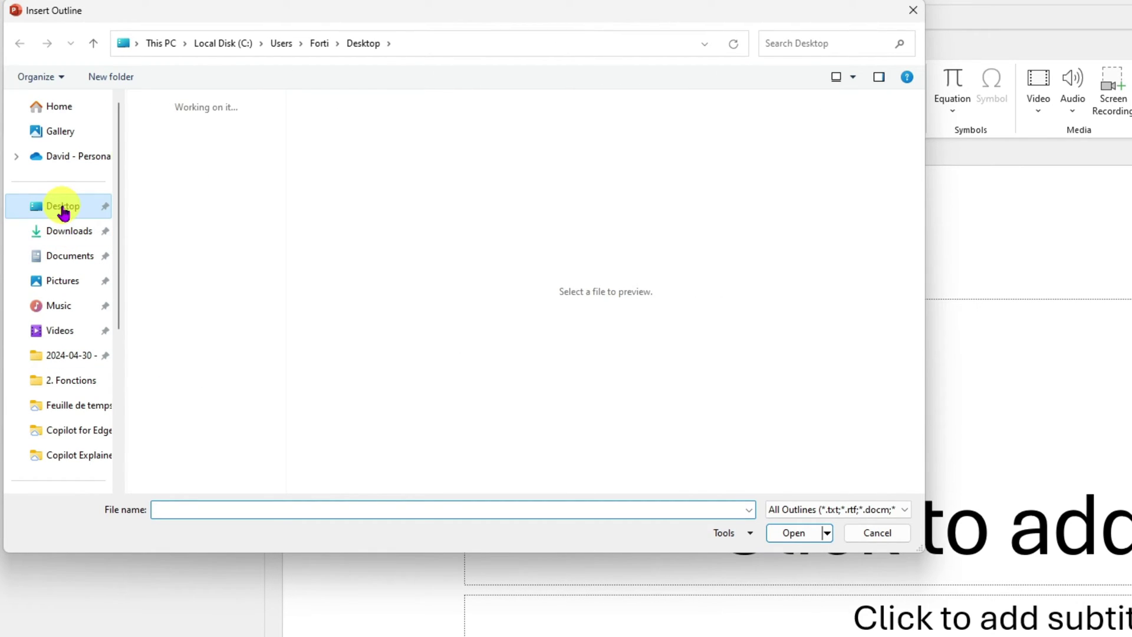
pyautogui.scroll(-5, 157, 235)
pyautogui.doubleClick(174, 423)
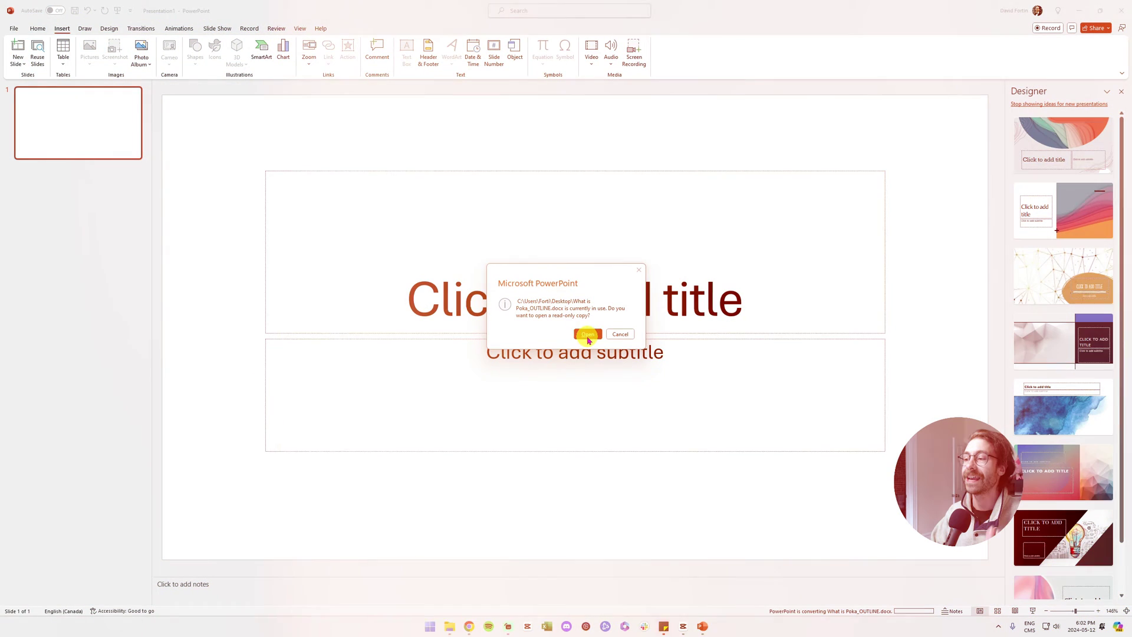
pyautogui.click(587, 337)
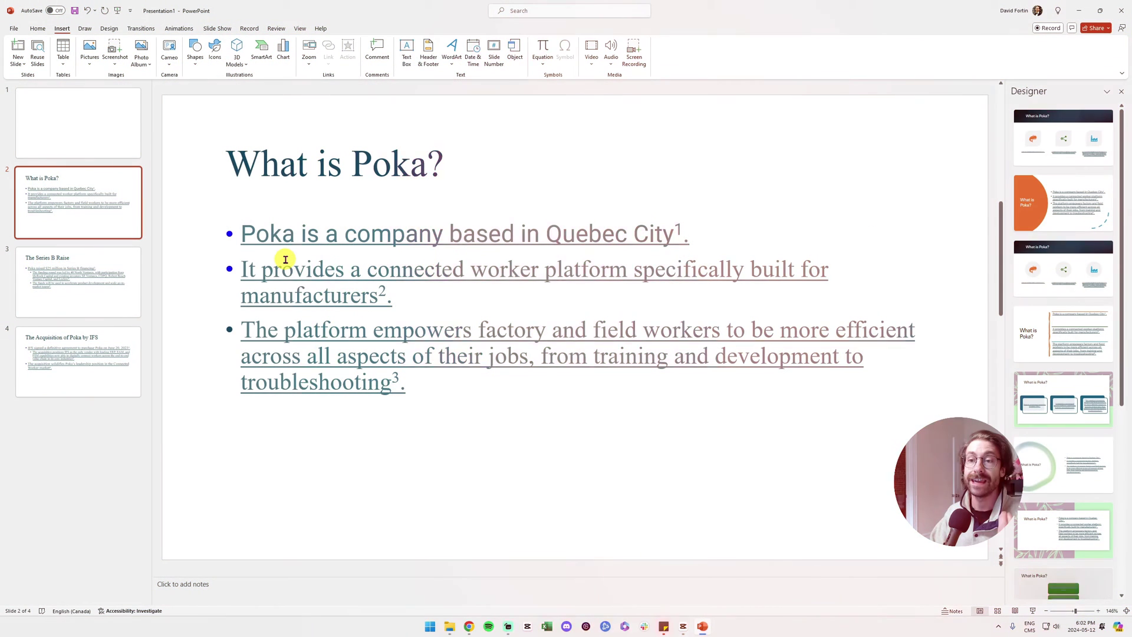
# View the imported Series B Raise slide, then bring up the Copilot chat.
pyautogui.click(94, 301)
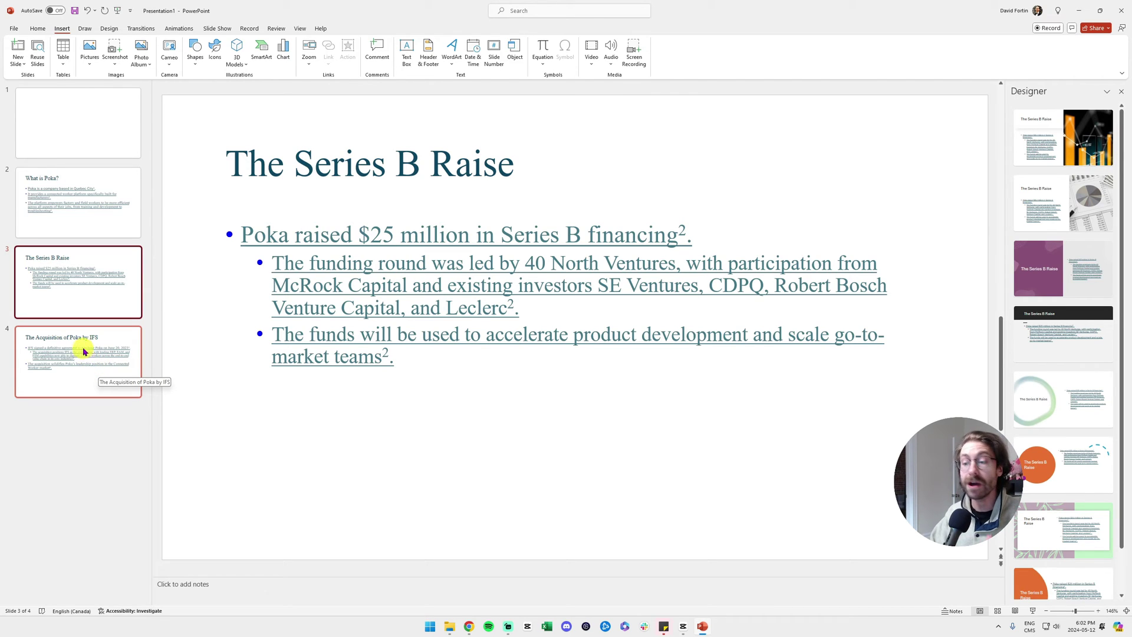
pyautogui.click(469, 589)
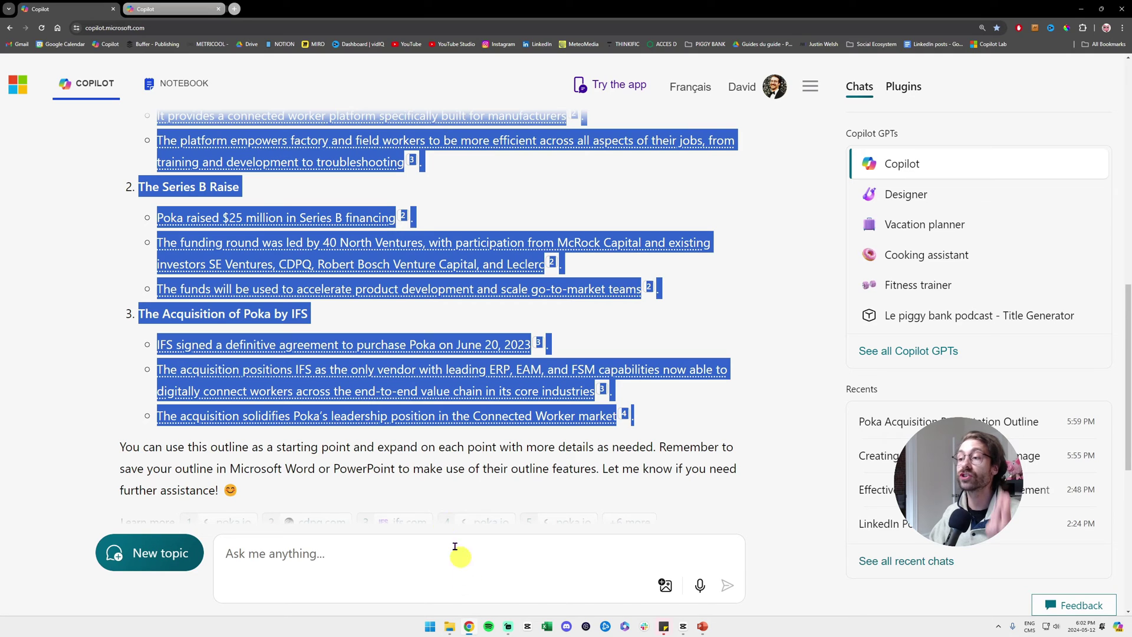
# Review the Copilot outline response, then return to PowerPoint.
pyautogui.click(342, 457)
pyautogui.scroll(2, 341, 451)
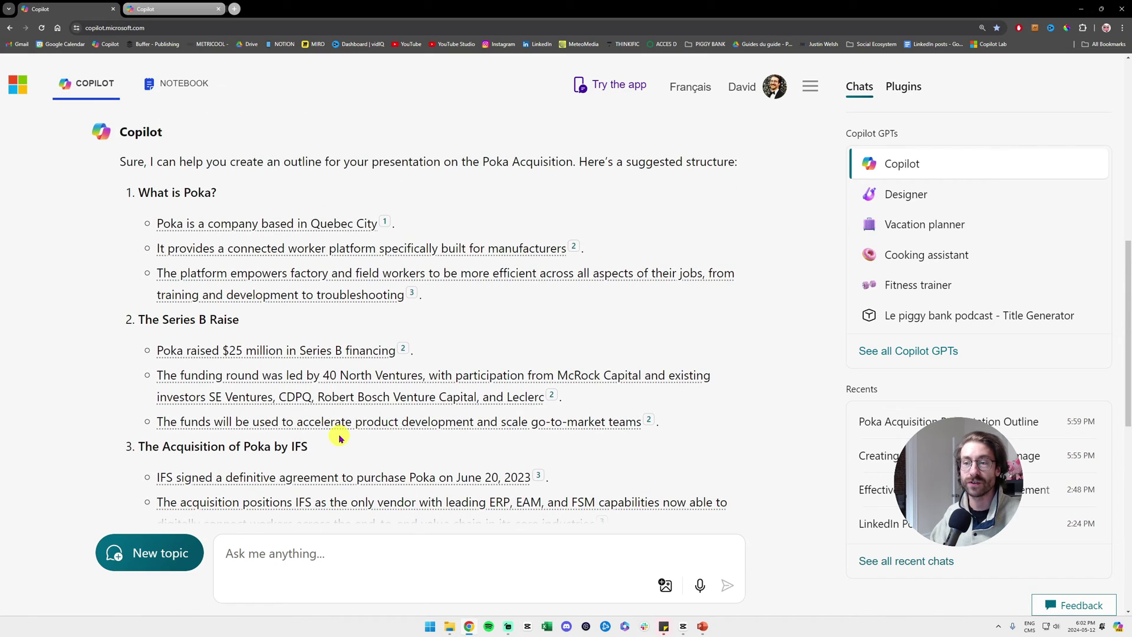
pyautogui.scroll(-2, 336, 465)
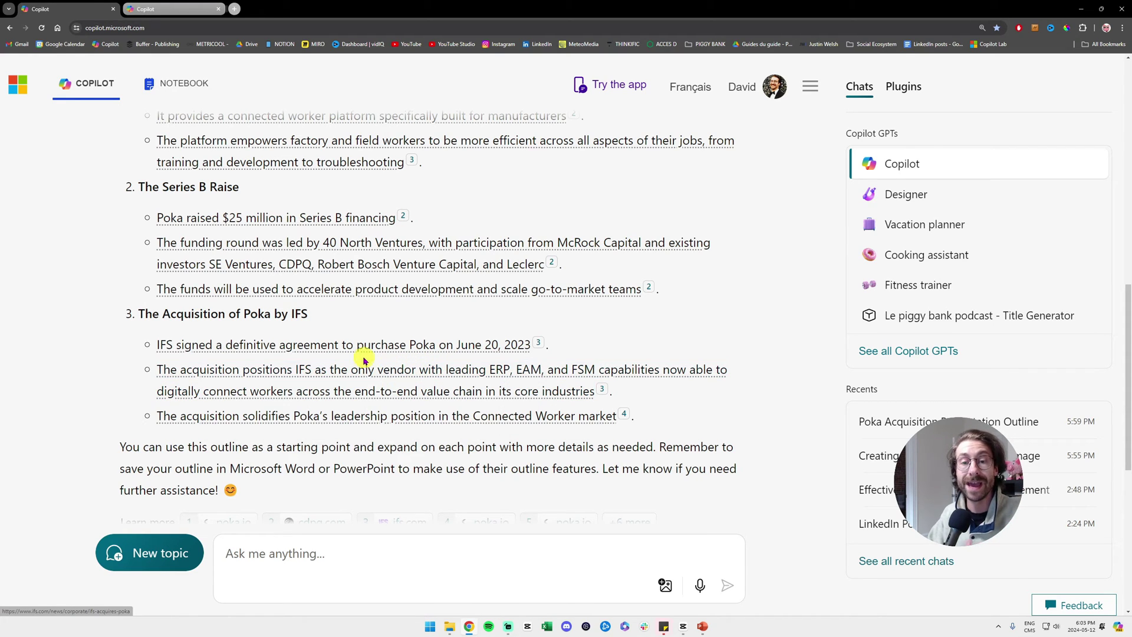
pyautogui.hotkey('alt', 'Tab')
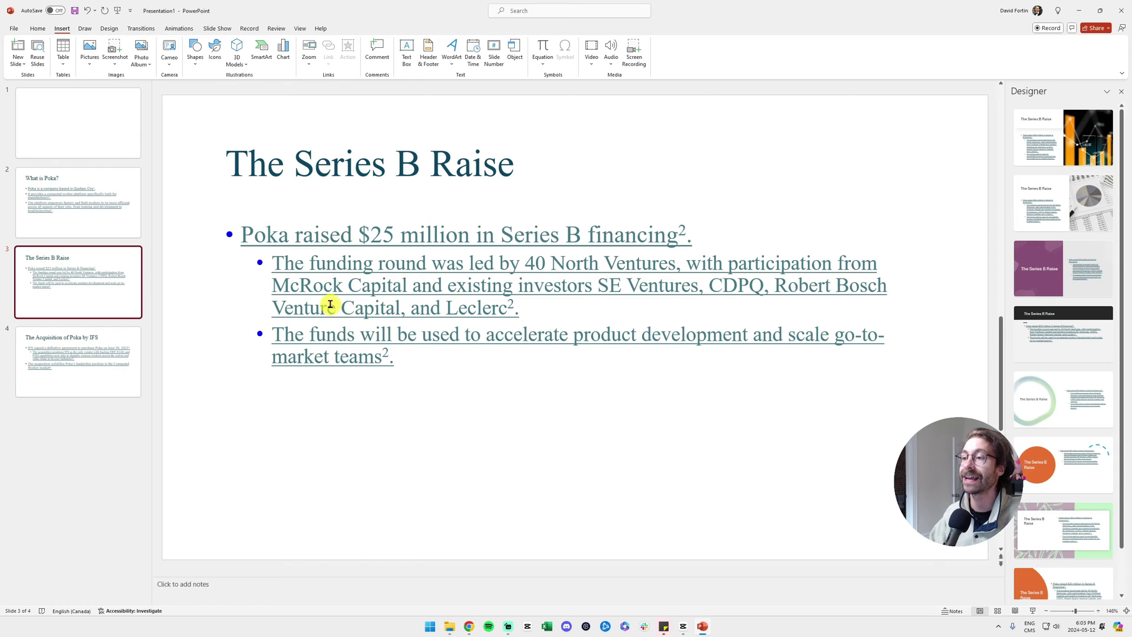
# Apply the leaf-pattern Designer layout to The Series B Raise slide.
pyautogui.click(95, 216)
pyautogui.click(112, 267)
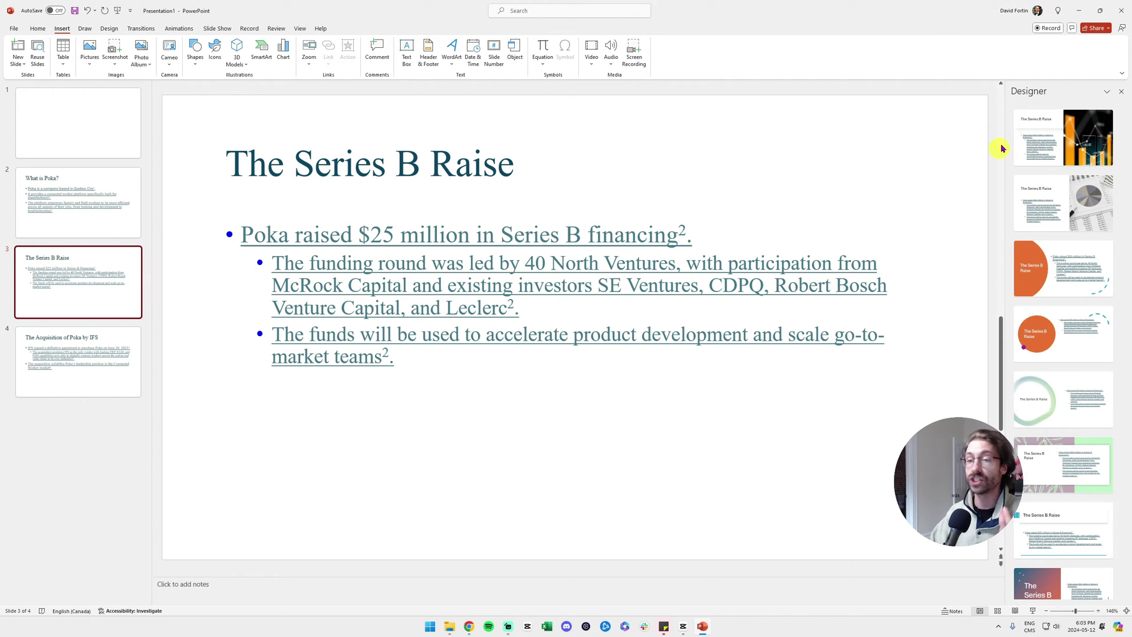
pyautogui.click(1044, 265)
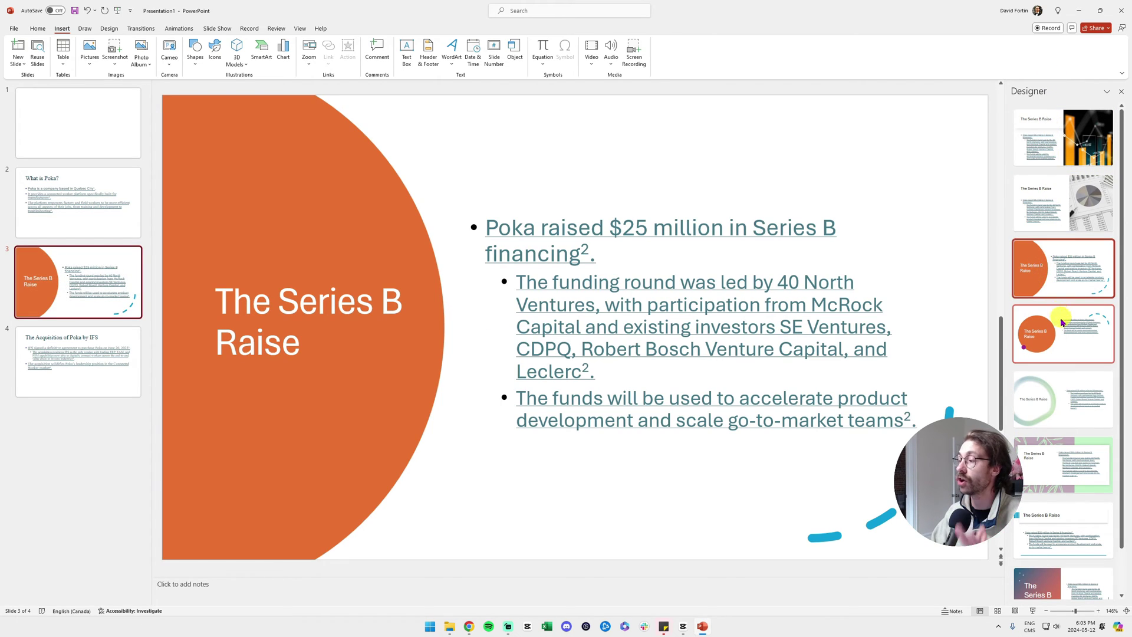
pyautogui.click(1070, 459)
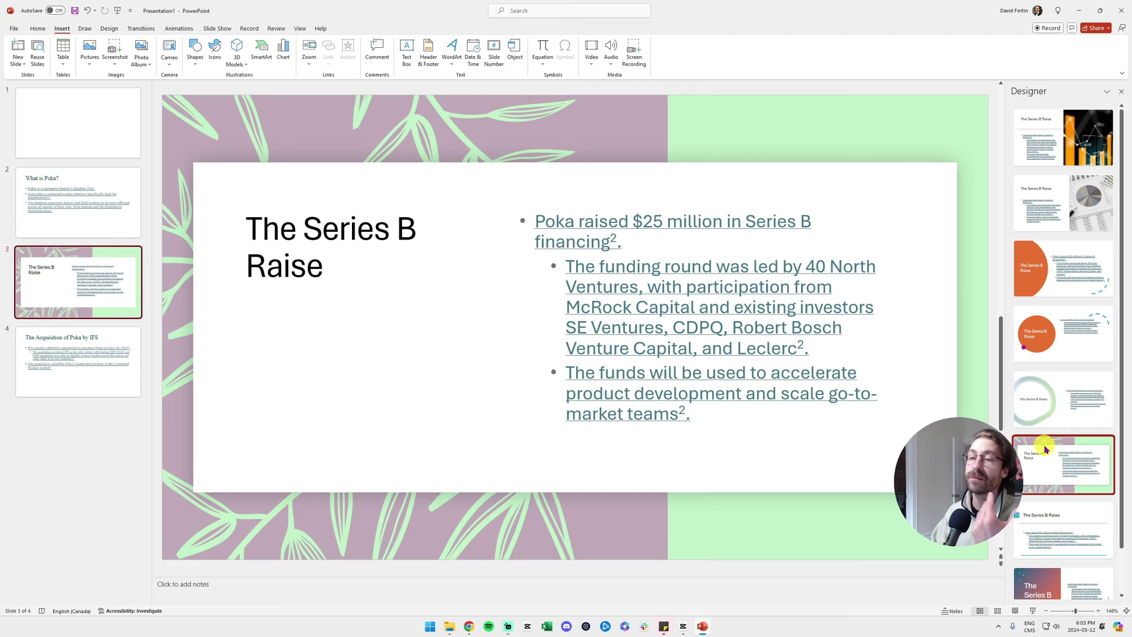
pyautogui.scroll(-1, 1030, 399)
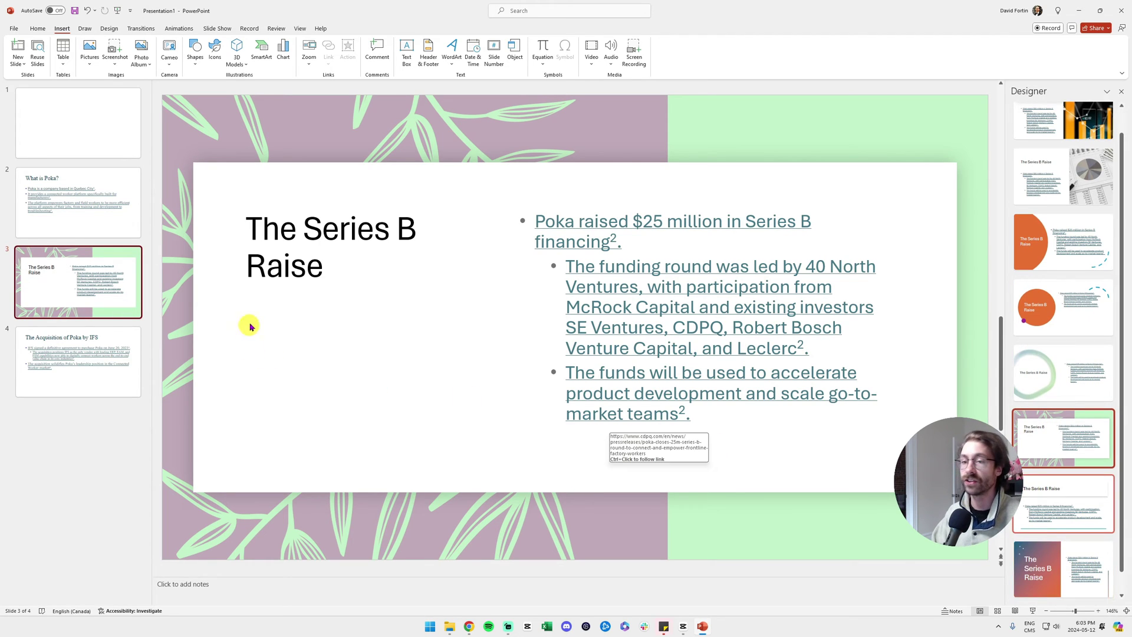
# Apply the icon list Designer layout to What is Poka?, then copy Copilot's handshake image.
pyautogui.click(88, 196)
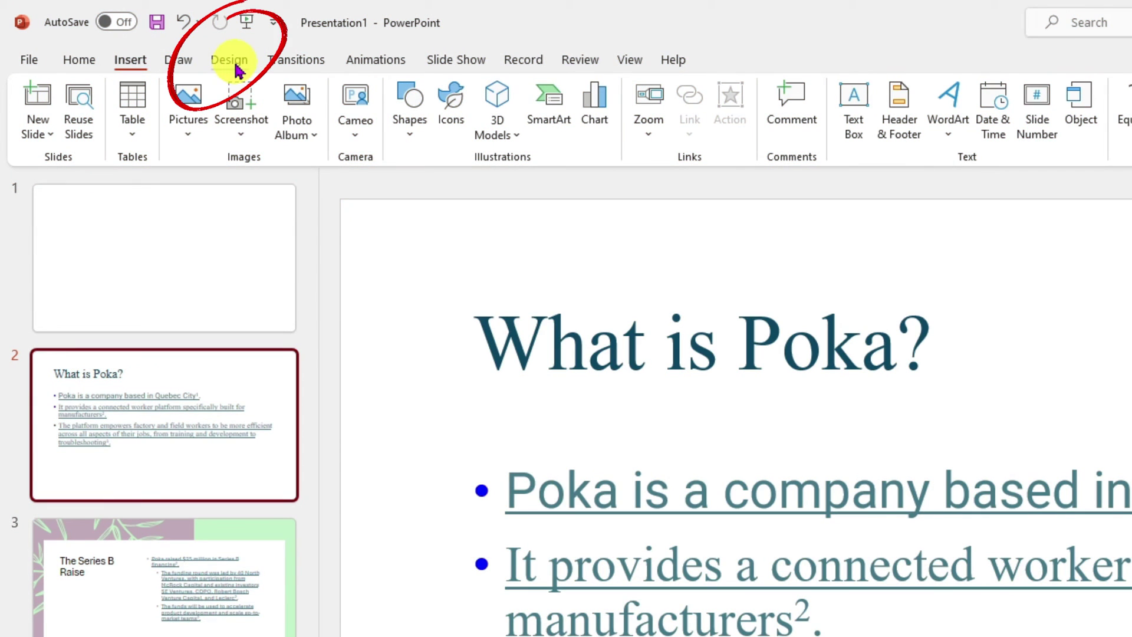
pyautogui.click(111, 30)
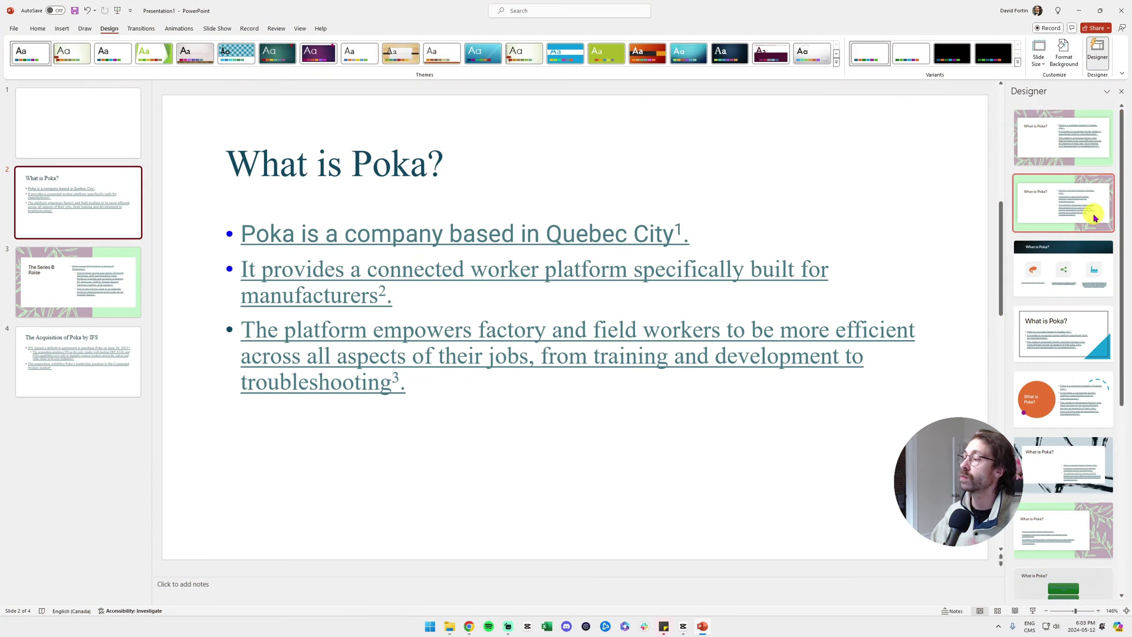
pyautogui.scroll(-3, 1095, 217)
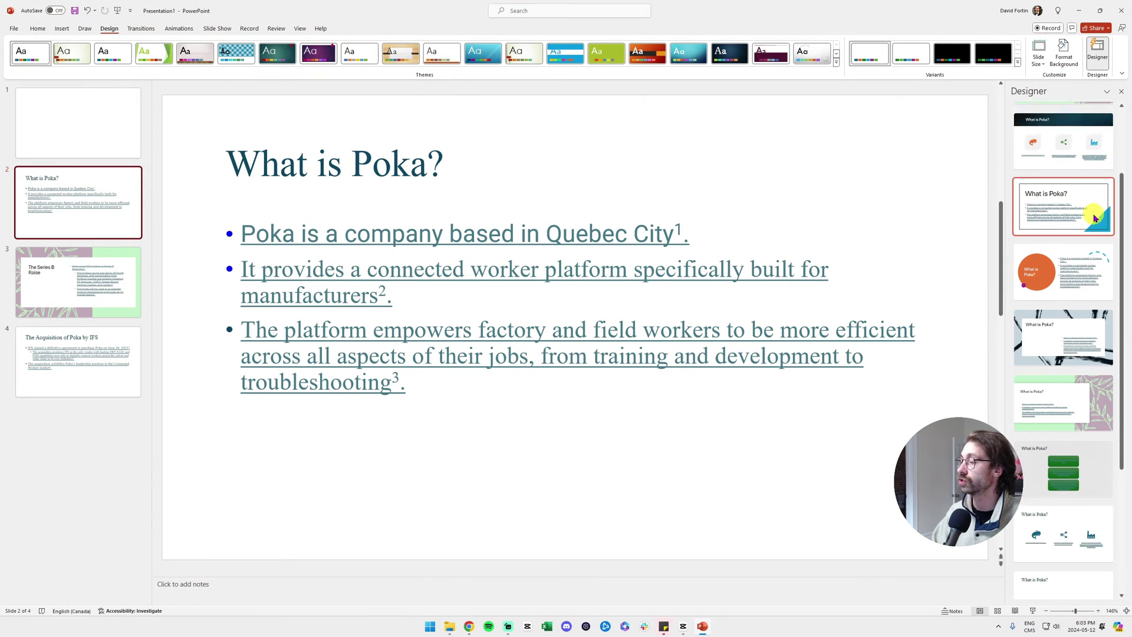
pyautogui.scroll(-3, 1095, 217)
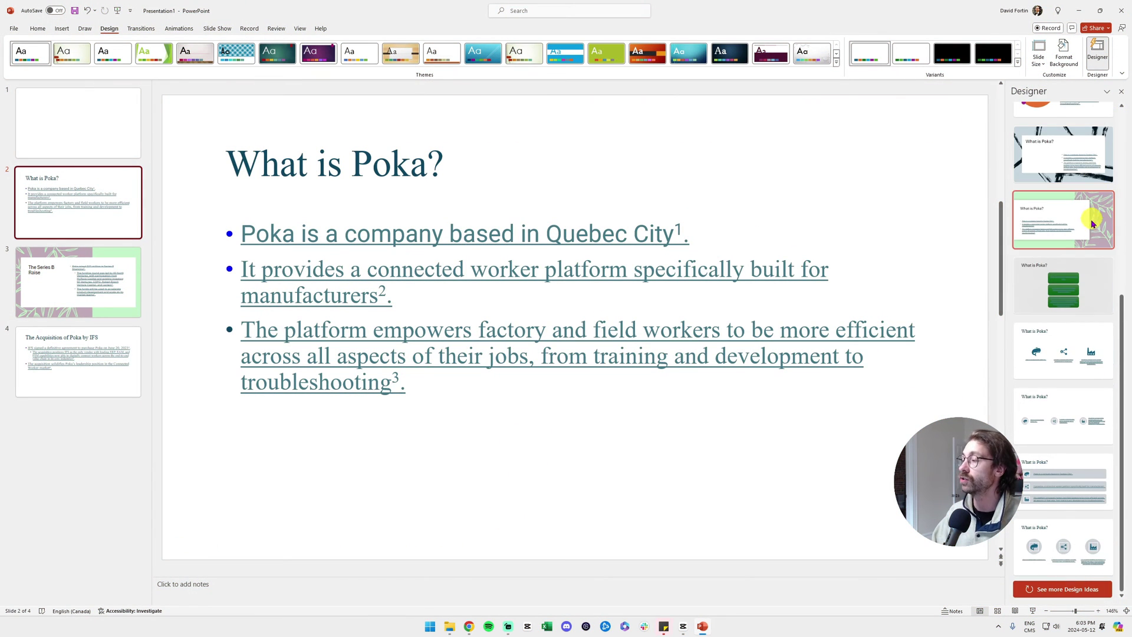
pyautogui.click(1075, 479)
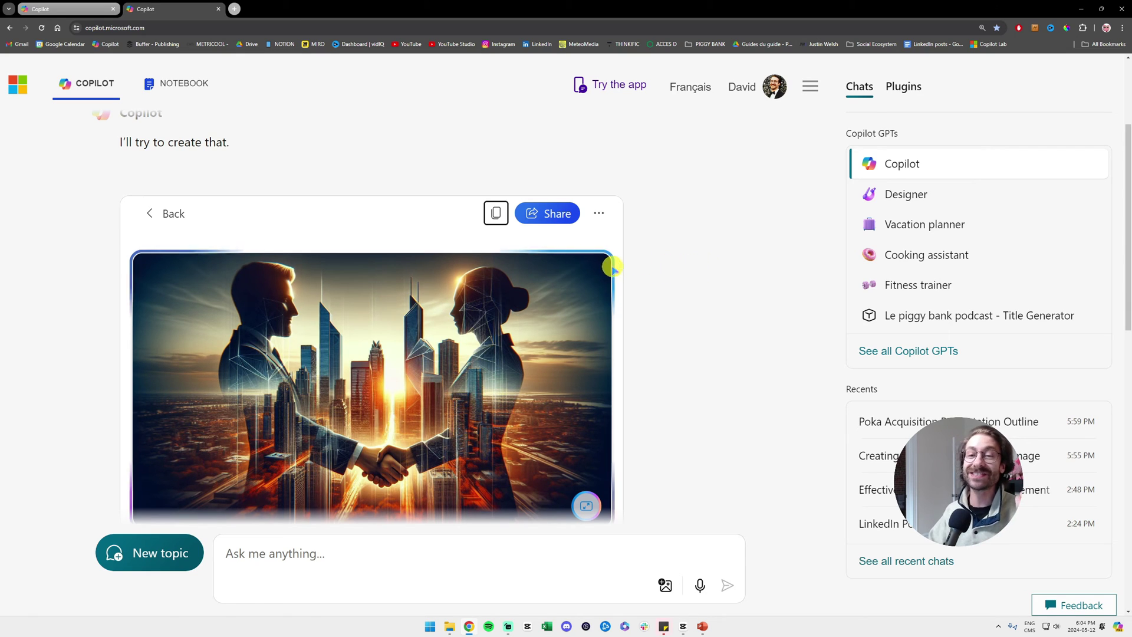
pyautogui.click(496, 218)
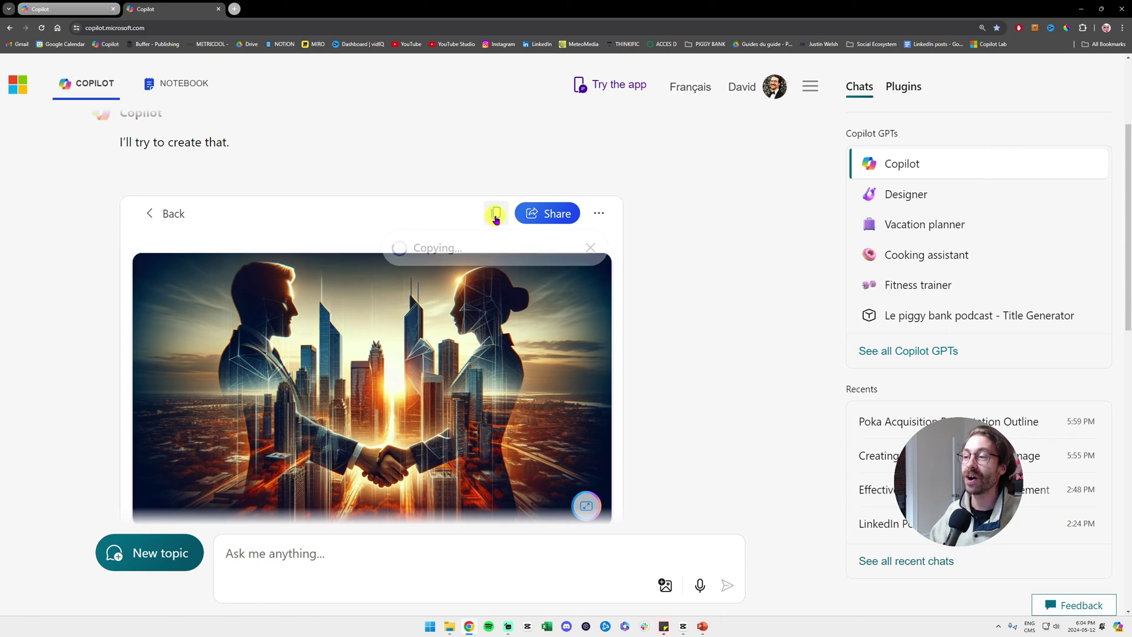
# Paste the handshake image onto The Acquisition of Poka by IFS slide.
pyautogui.hotkey('alt', 'Tab')
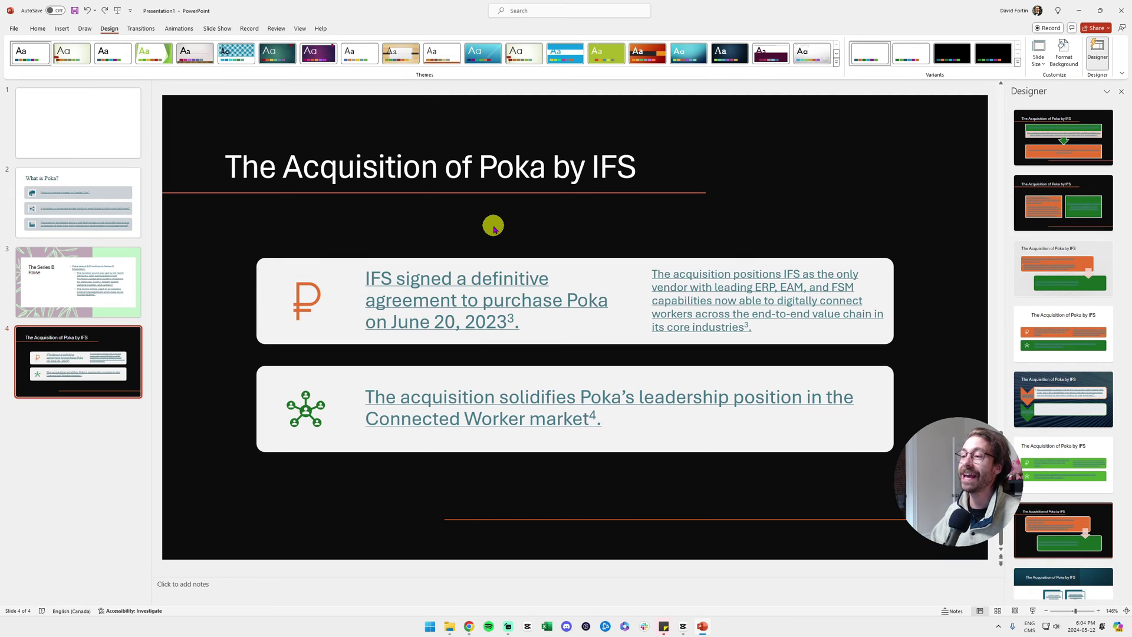
pyautogui.click(501, 227)
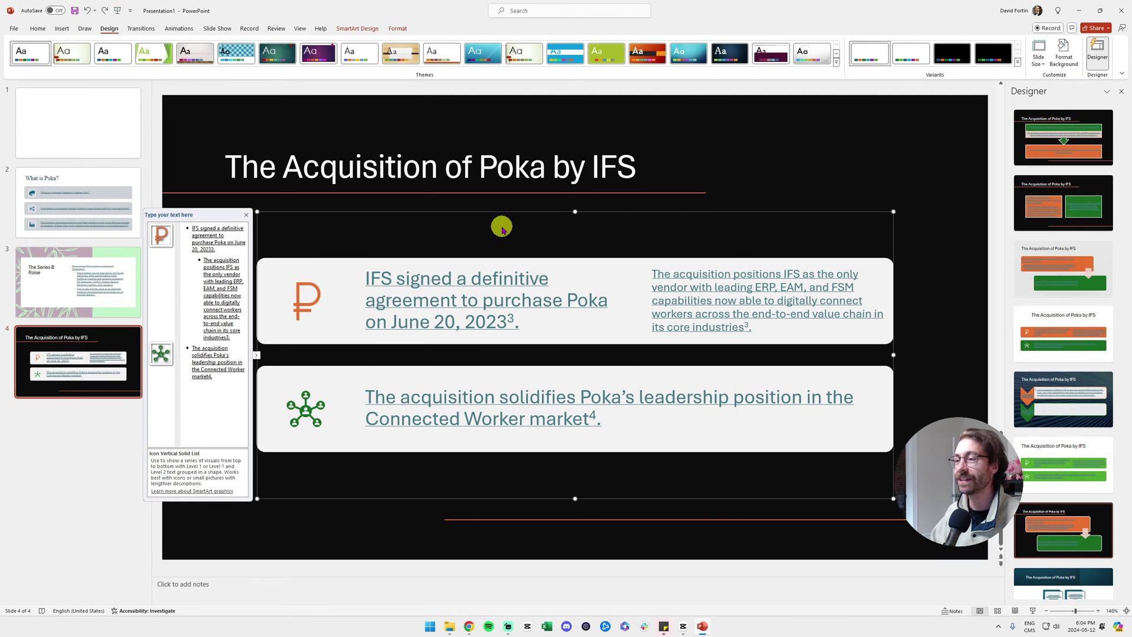
pyautogui.click(531, 184)
pyautogui.click(743, 175)
pyautogui.hotkey('ctrl', 'v')
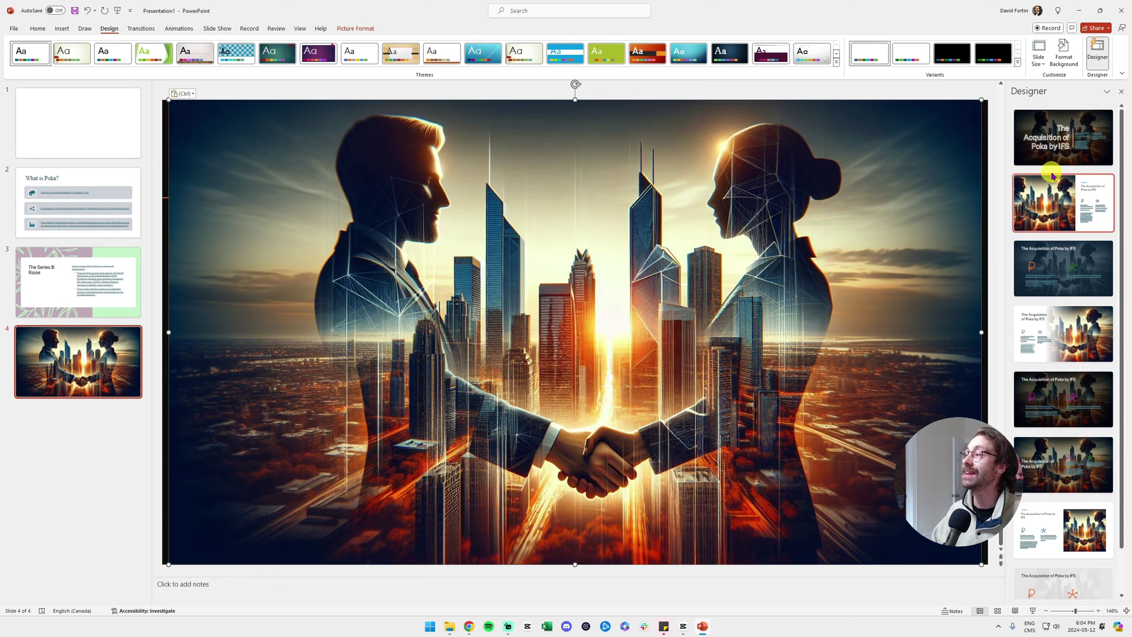
# Try Designer layouts and choose title and text left, photo right.
pyautogui.click(1073, 142)
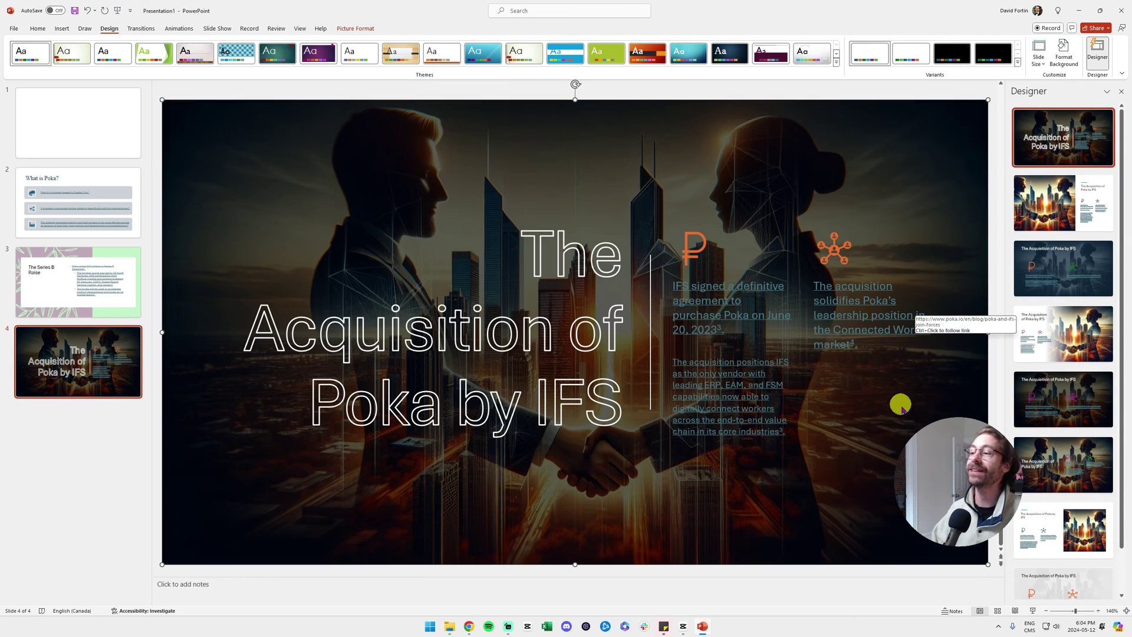
pyautogui.click(1057, 225)
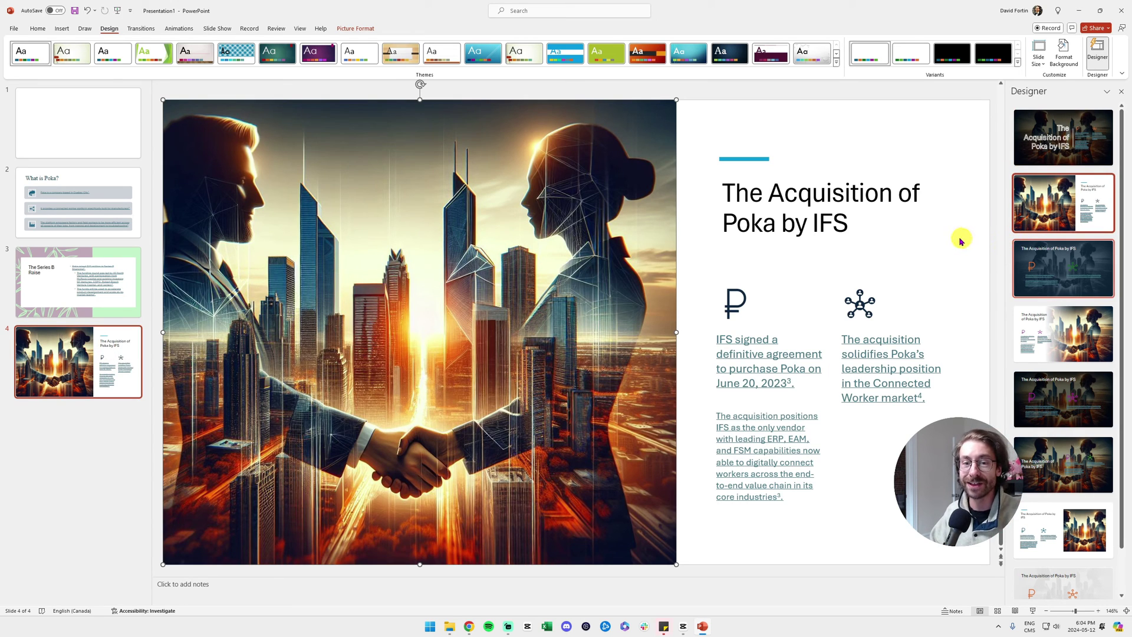
pyautogui.scroll(-2, 1085, 445)
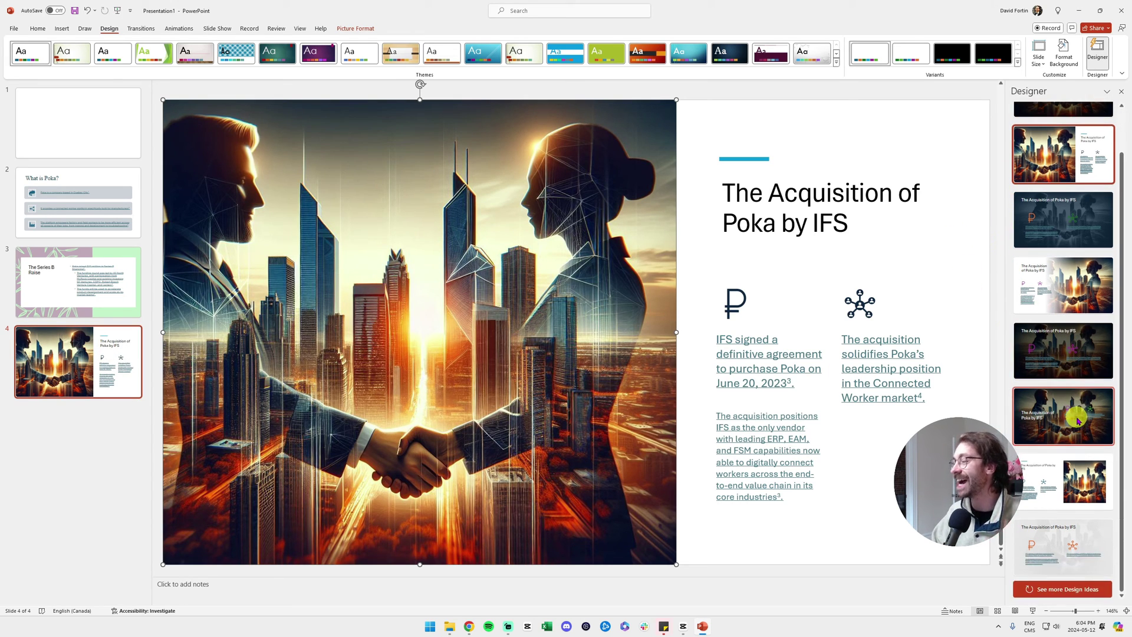
pyautogui.click(1067, 489)
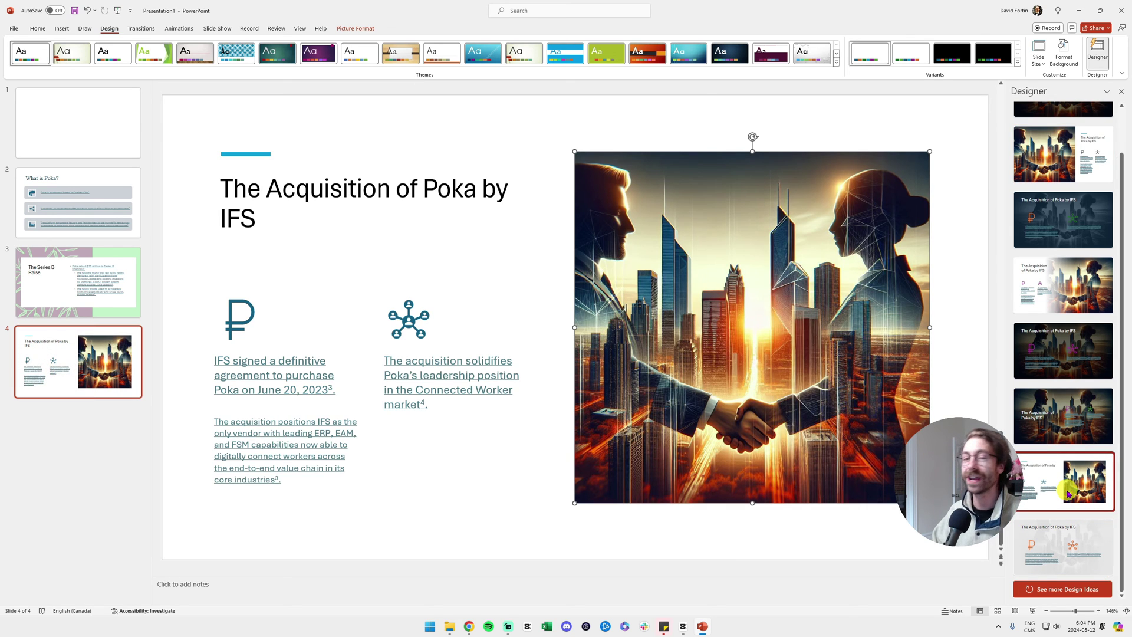